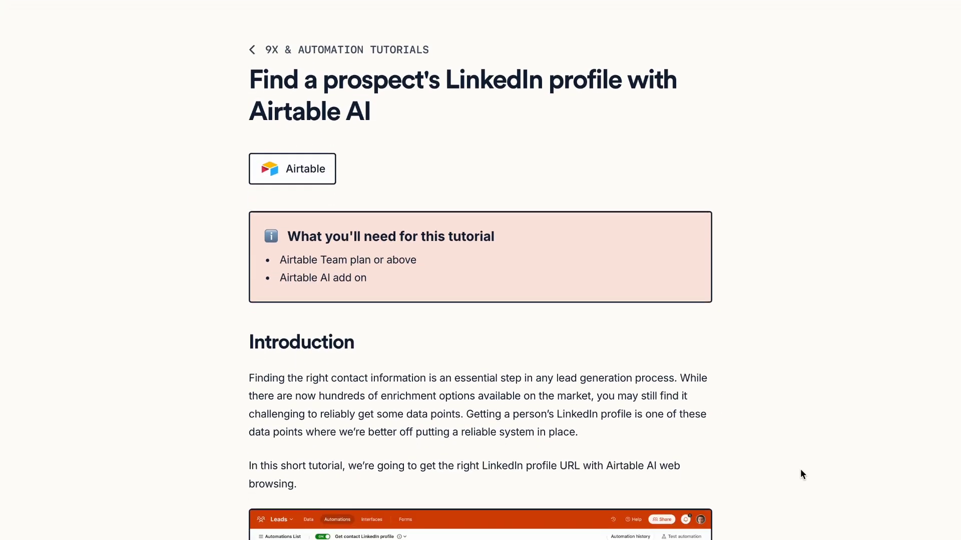
Step: Scroll the Contacts grid right and drag the LinkedIn URL column narrower
scroll(801, 474, "down", 20)
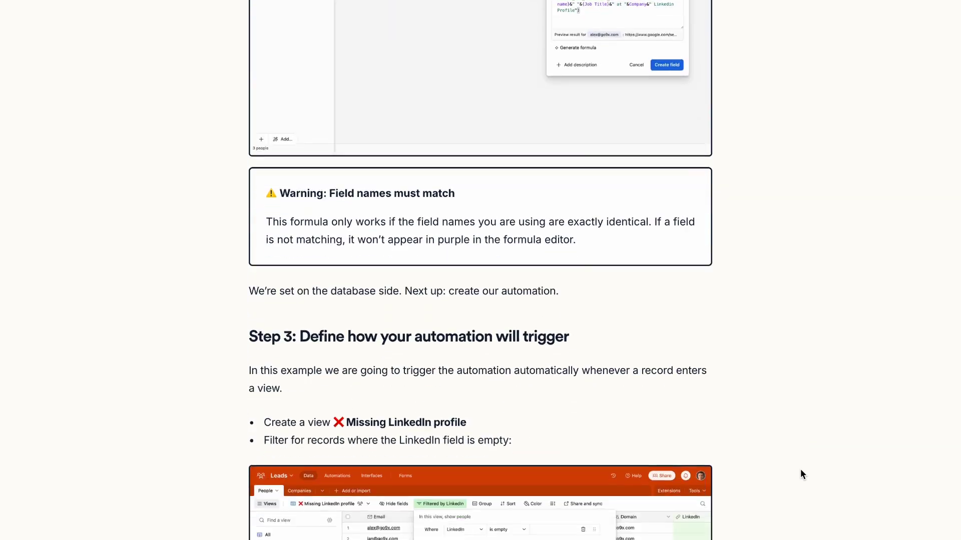
scroll(800, 472, "down", 20)
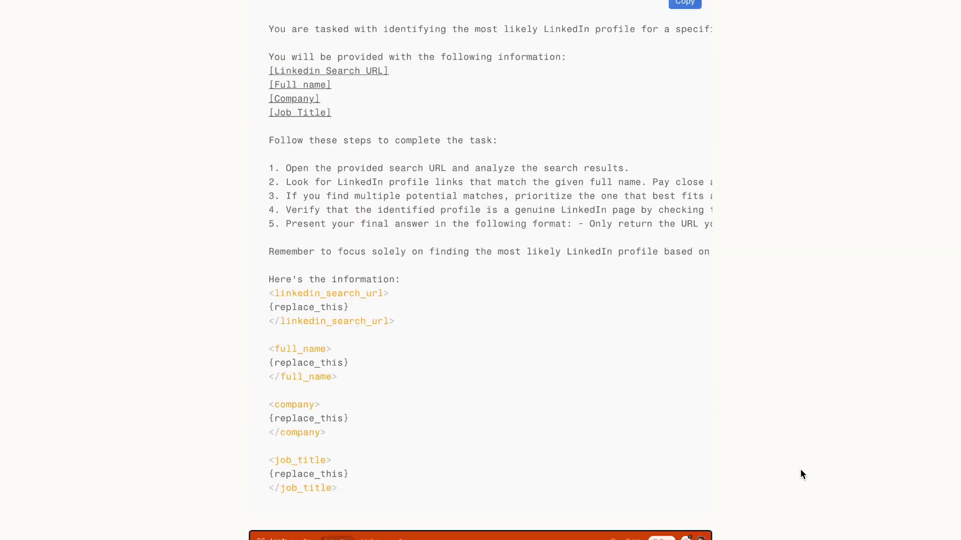
scroll(800, 469, "up", 3)
scroll(800, 470, "down", 1)
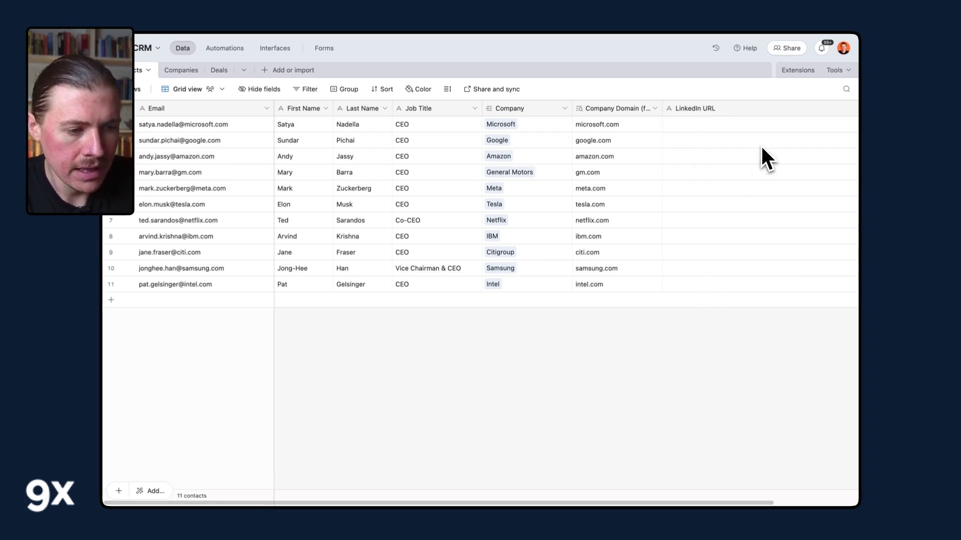
scroll(748, 311, "right", 4)
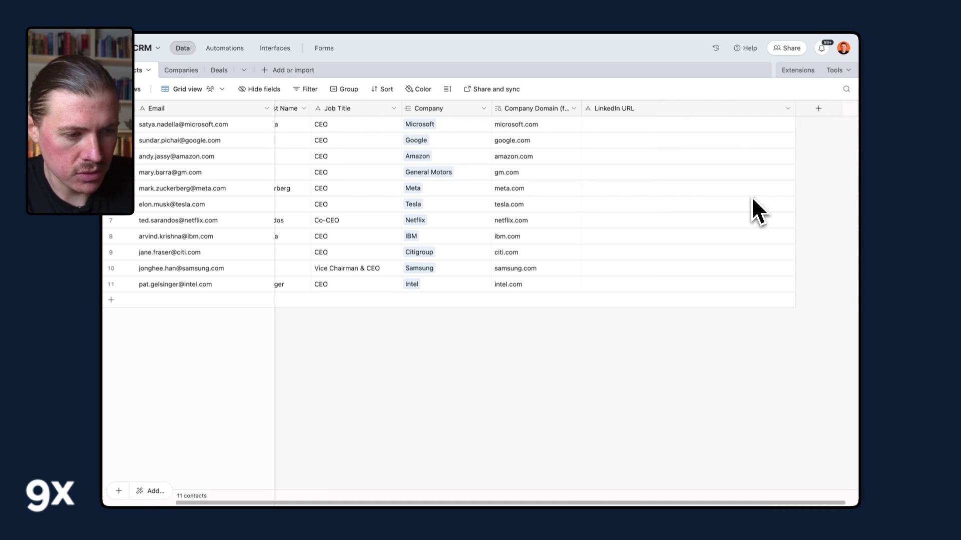
left_click_drag(781, 103, 701, 104)
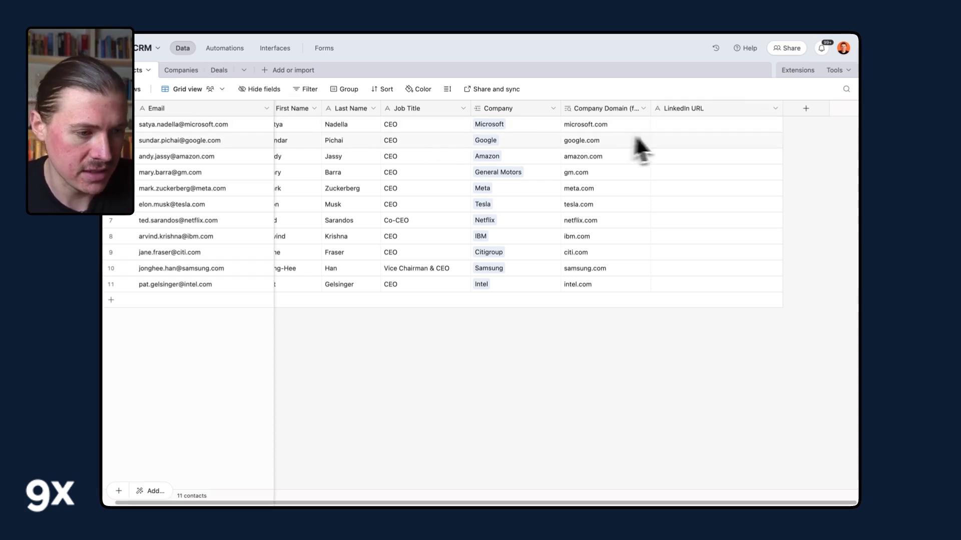
Step: Add a new Formula field named 'LinkedIn Search URL'
left_click(802, 111)
left_click(698, 158)
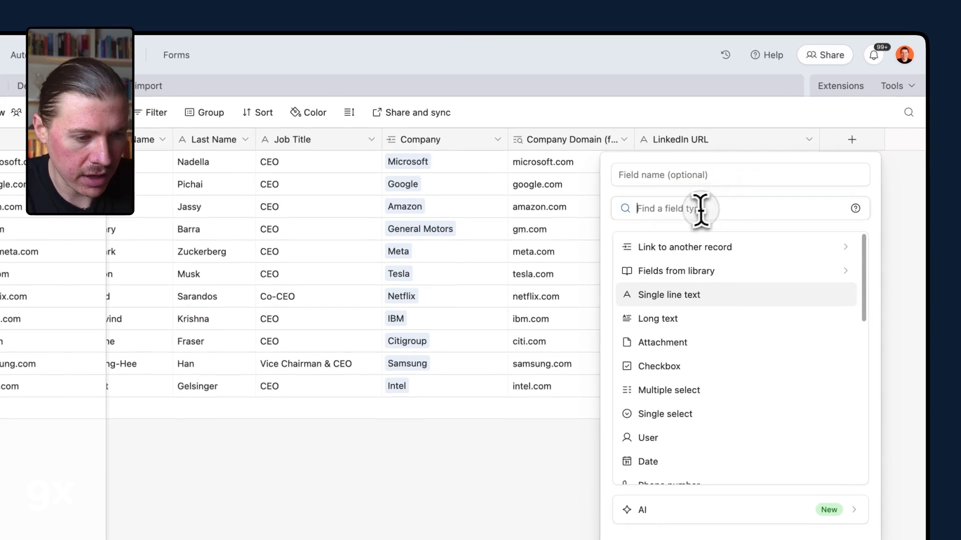
type("form")
left_click(653, 247)
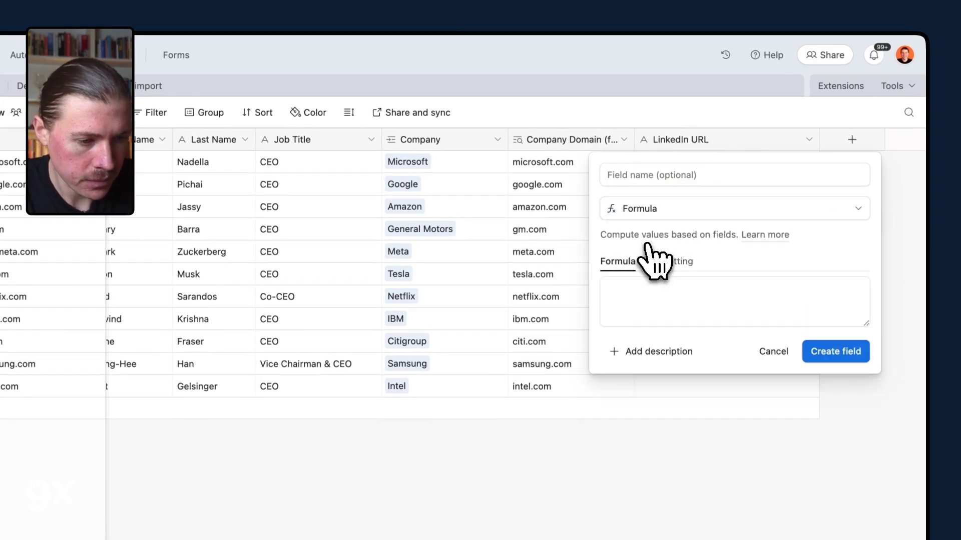
left_click(643, 177)
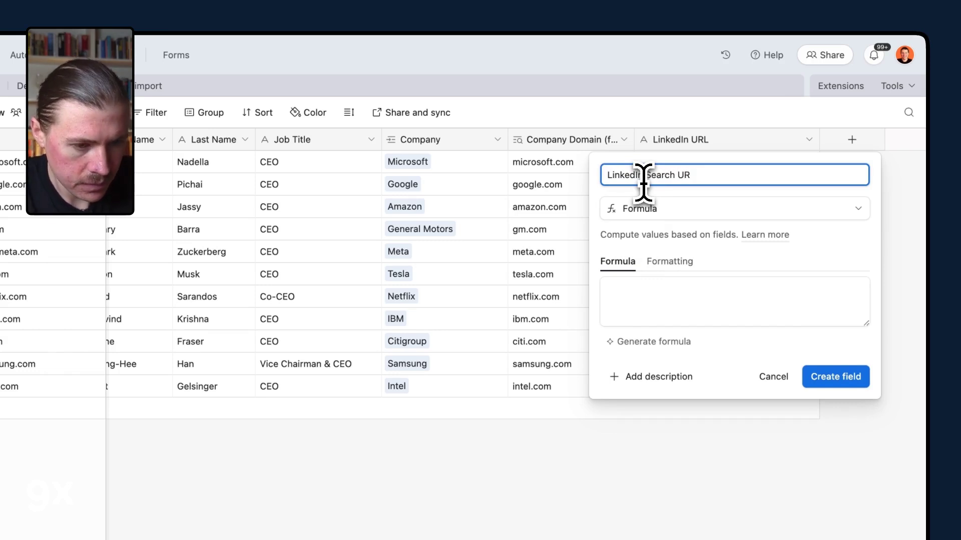
Step: Paste in the Google search URL formula combining name, job title and company
left_click(659, 290)
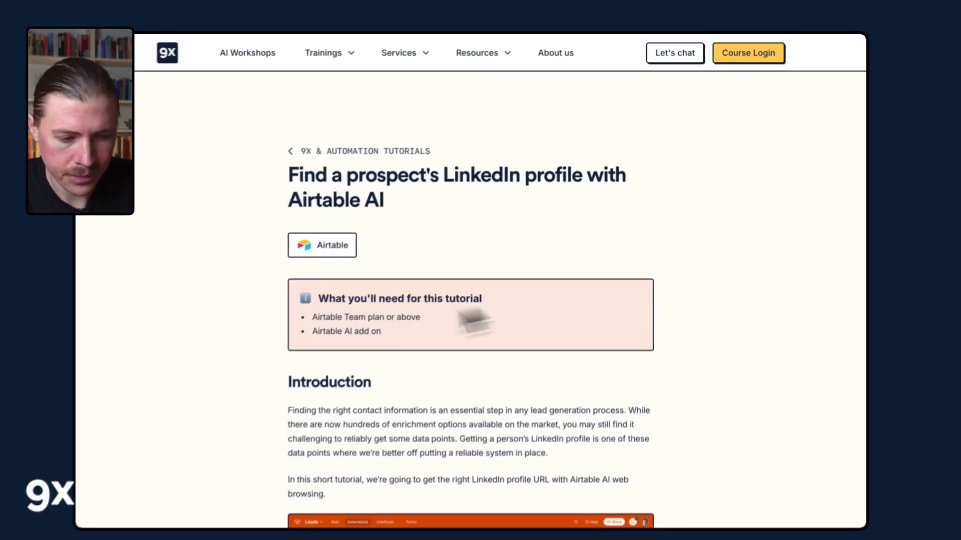
scroll(340, 332, "down", 15)
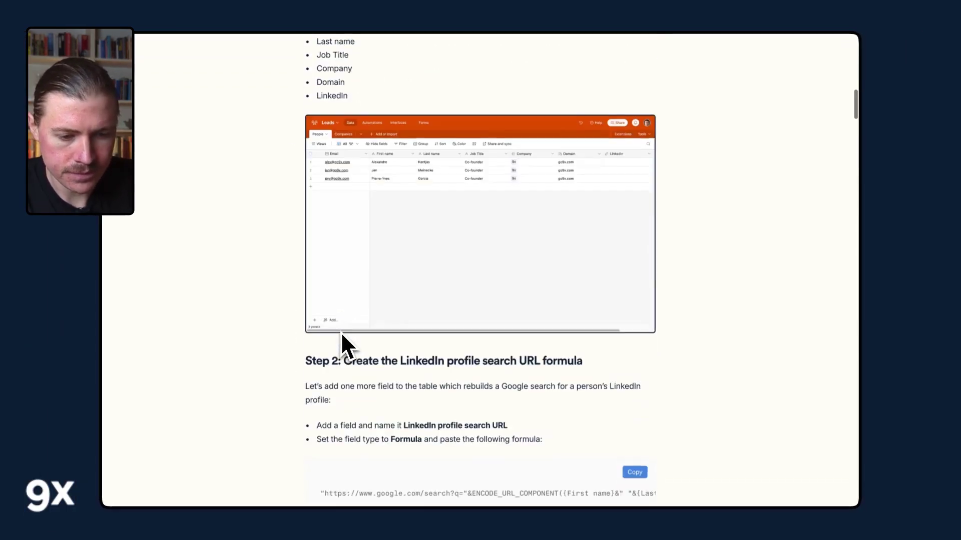
scroll(341, 332, "down", 5)
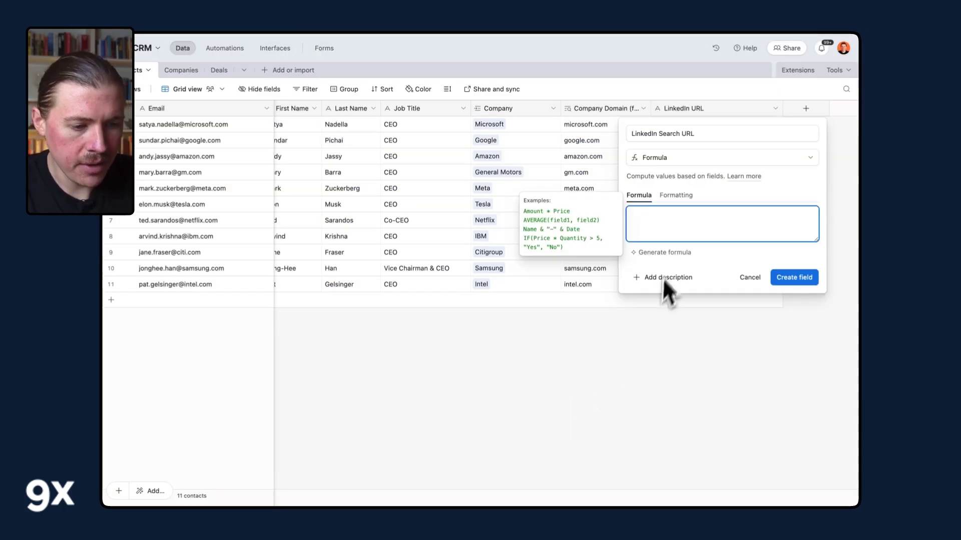
type("\"https://www.google.com/search?q=\"&ENCODE_URL_COMPONENT({First name}&\" \"&{Last name}&\" \"&{Job Title}&\" at \"&Company&\" Linkedin Profile\")")
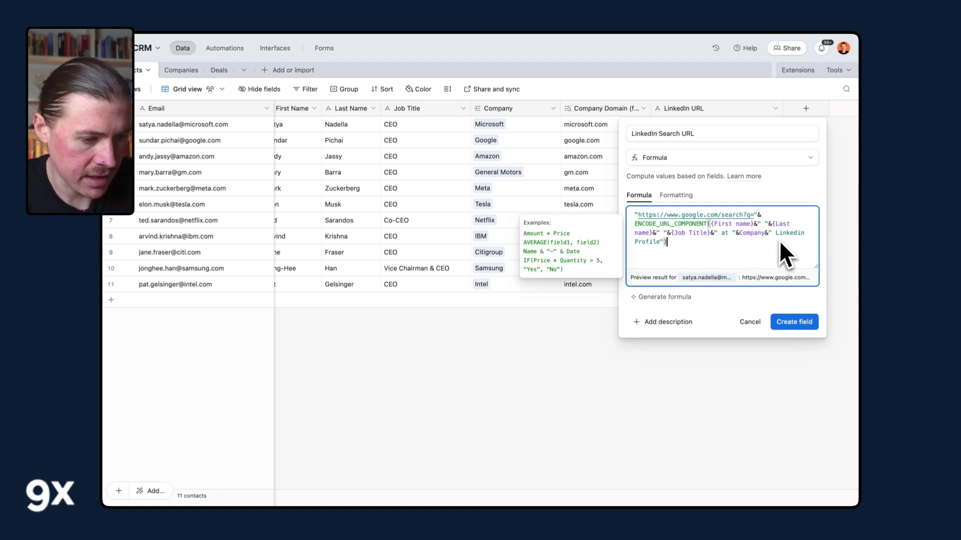
Step: Create the LinkedIn Search URL field and widen its column to show full links
left_click(795, 322)
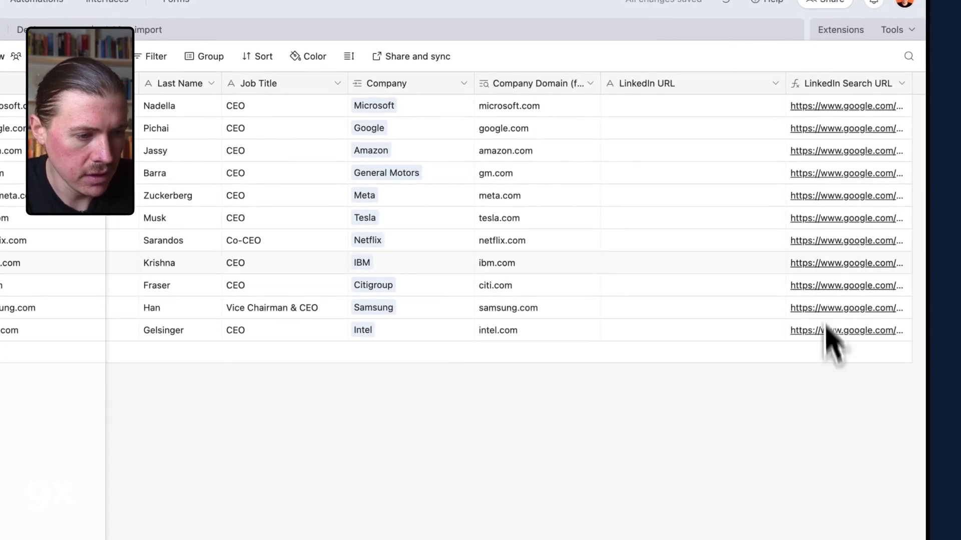
scroll(823, 301, "right", 5)
left_click_drag(818, 84, 923, 85)
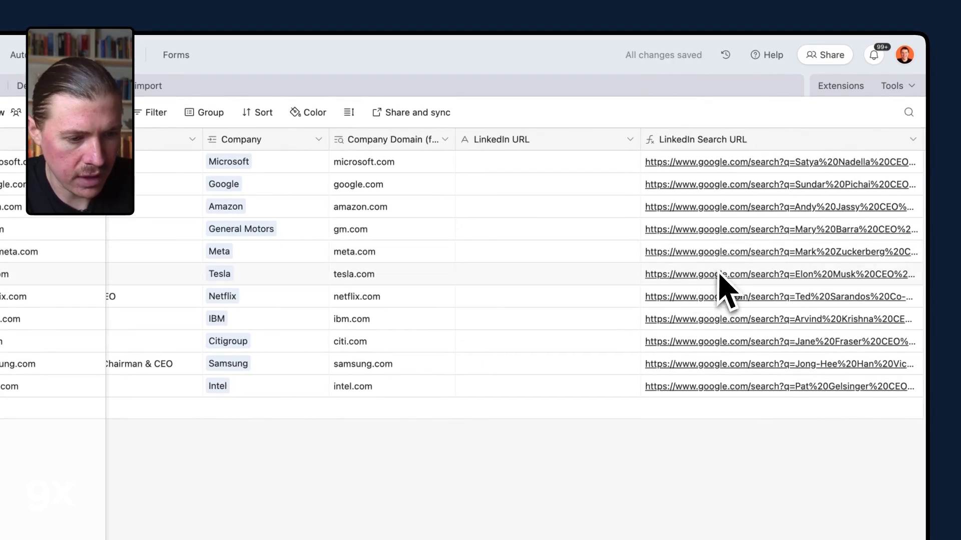
Step: Open the Meta contact's Google search link, then return to the CRM: Contacts tab
left_click(710, 252)
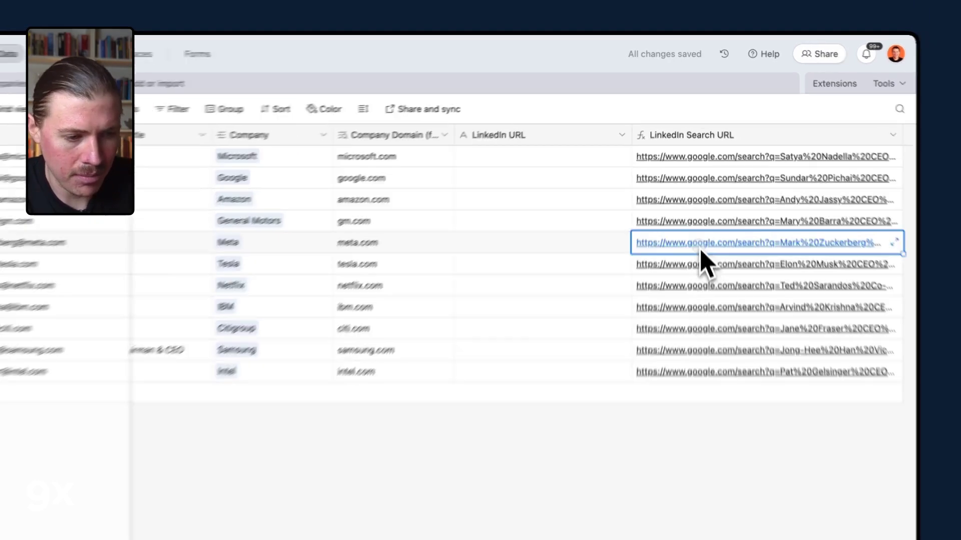
left_click(711, 252)
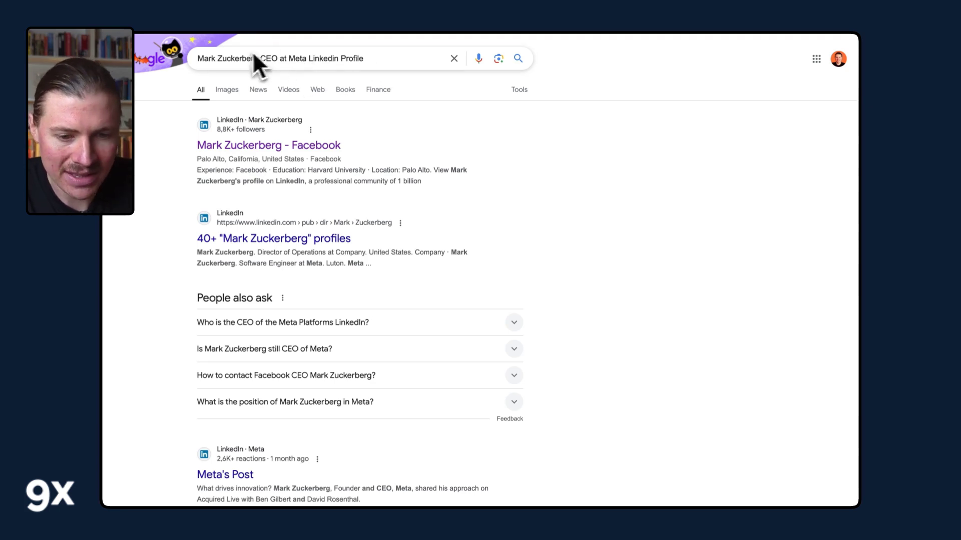
mouse_move(107, 70)
left_click(137, 286)
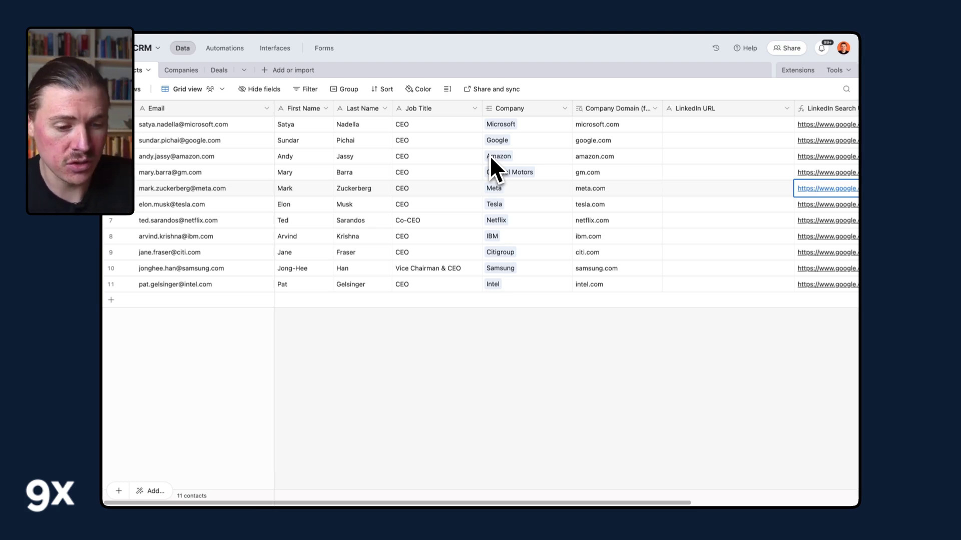
scroll(747, 136, "right", 5)
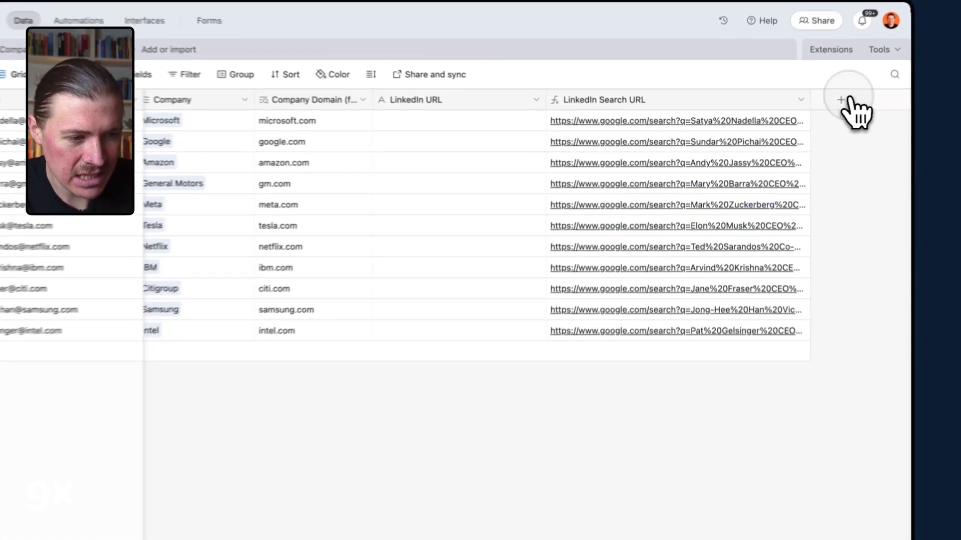
left_click(805, 108)
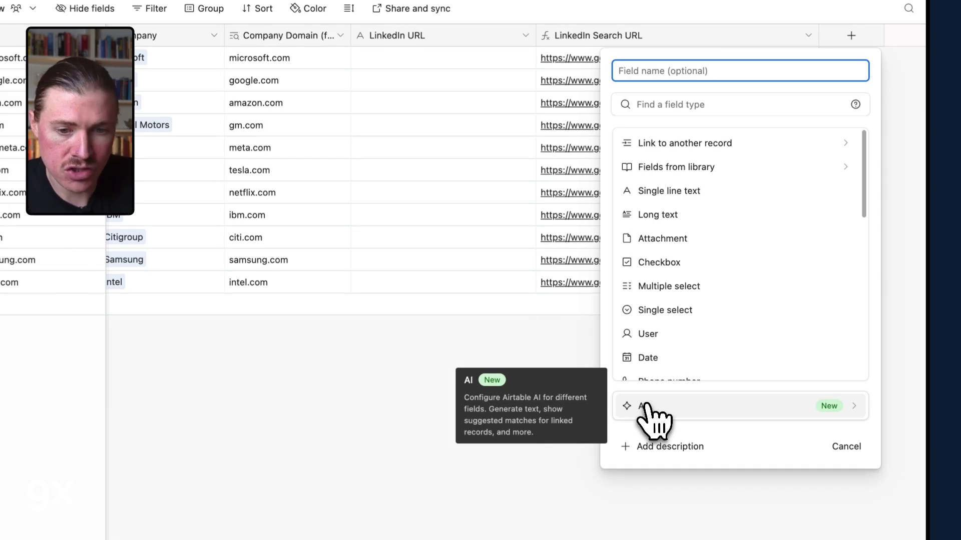
left_click(645, 408)
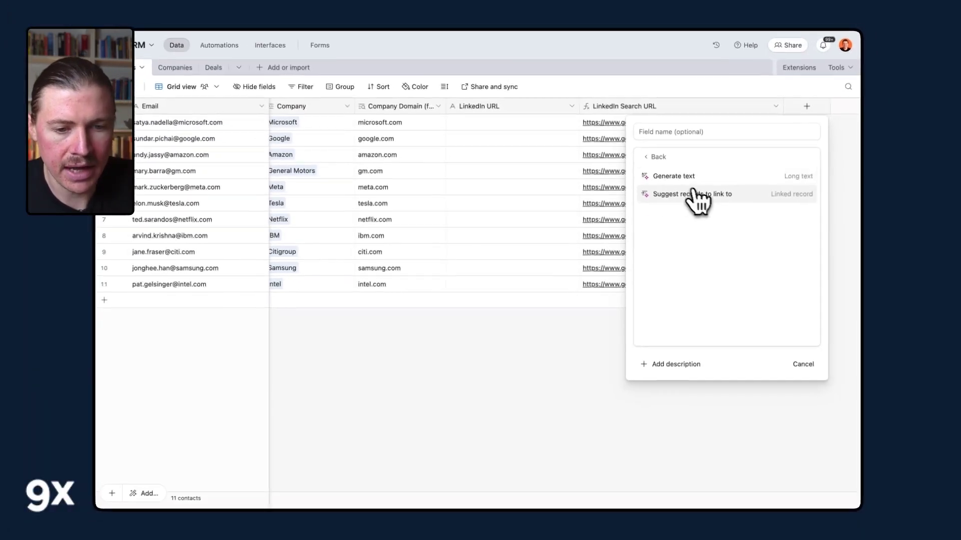
key("Escape")
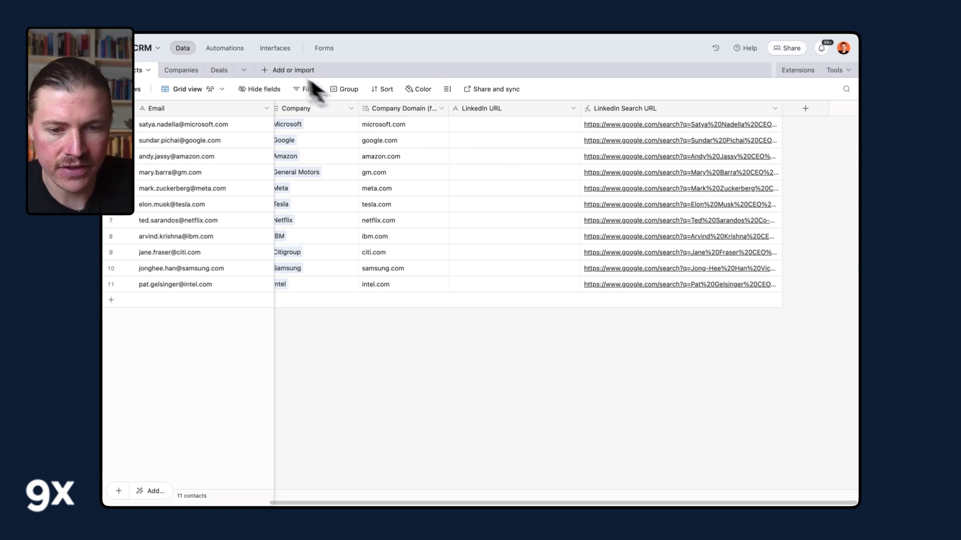
Step: Create an automation triggered when a record in the Contacts table matches conditions
left_click(225, 48)
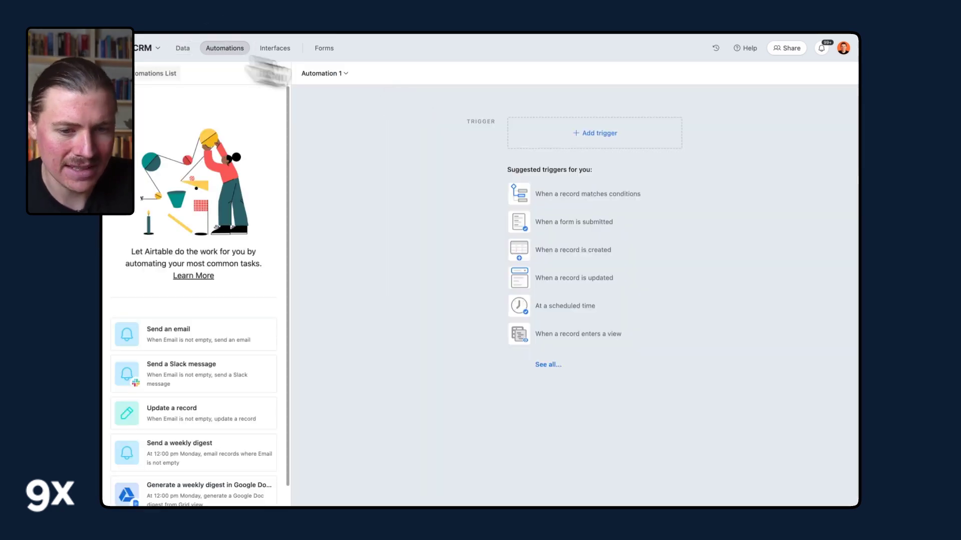
left_click(595, 143)
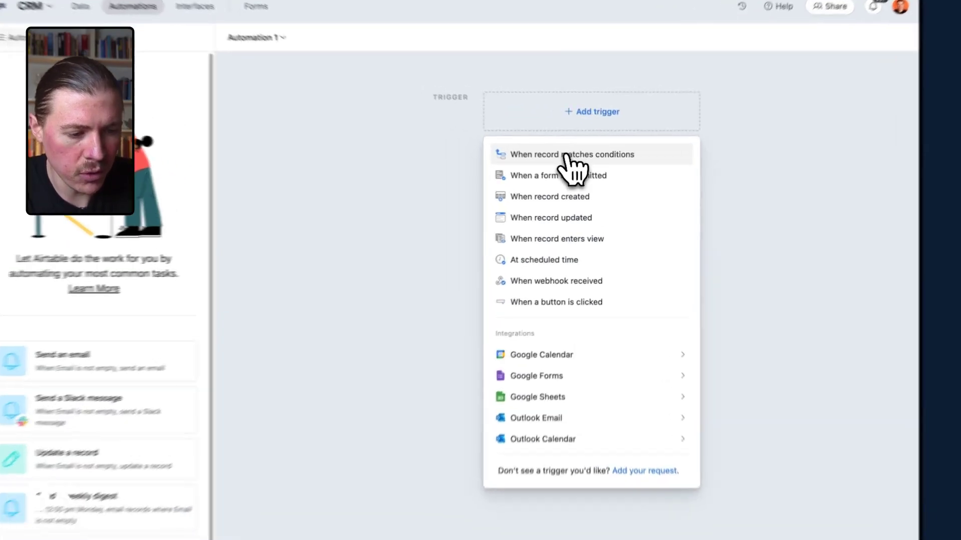
left_click(563, 150)
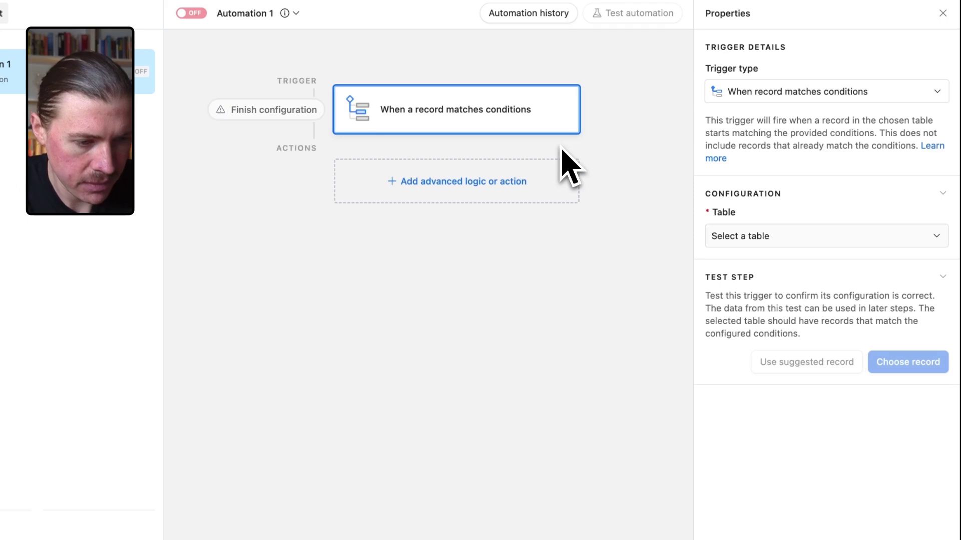
left_click(761, 238)
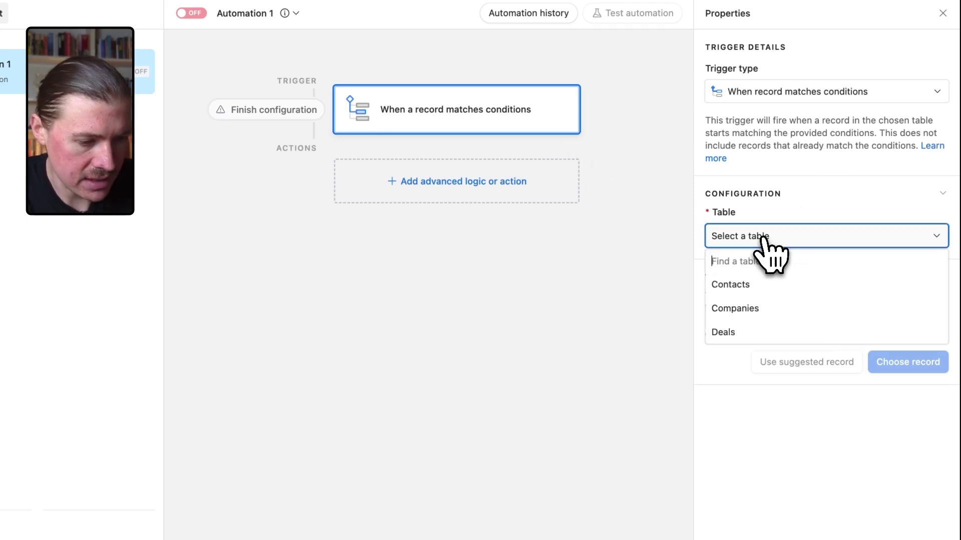
left_click(730, 285)
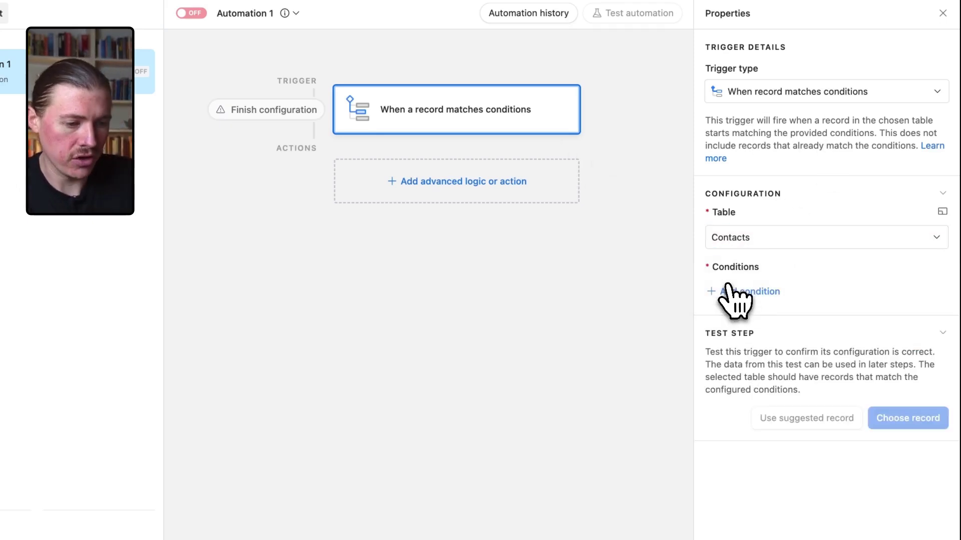
Step: Add a trigger condition requiring LinkedIn URL to be empty
left_click(728, 288)
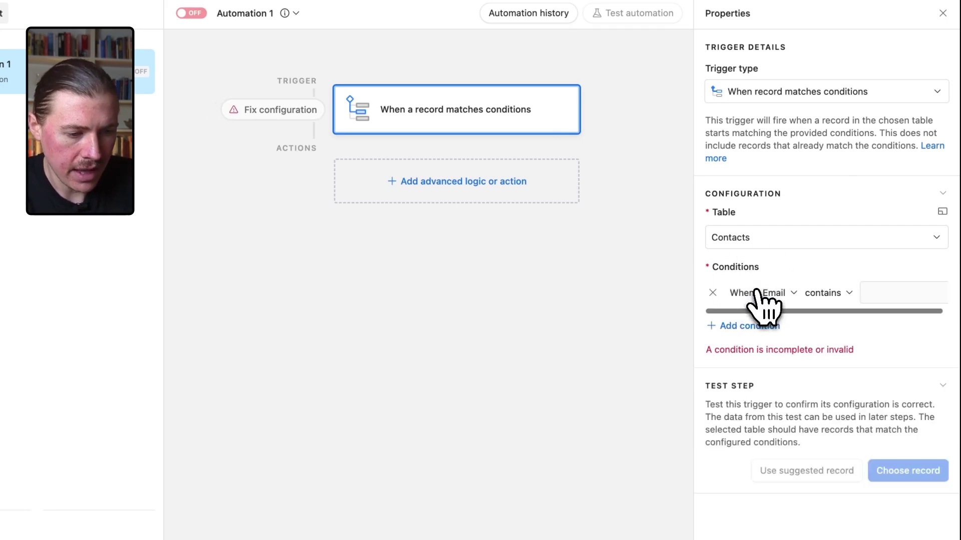
left_click(783, 296)
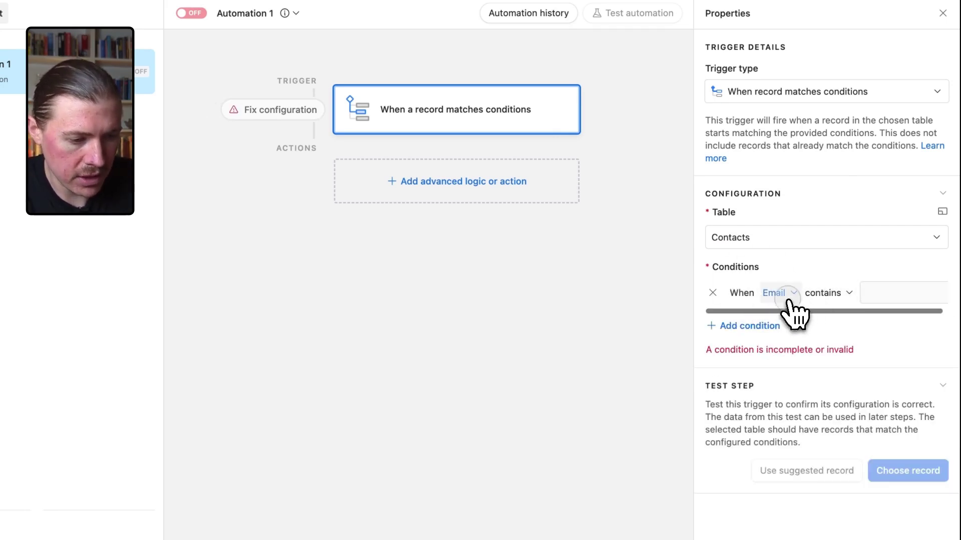
scroll(813, 355, "down", 1)
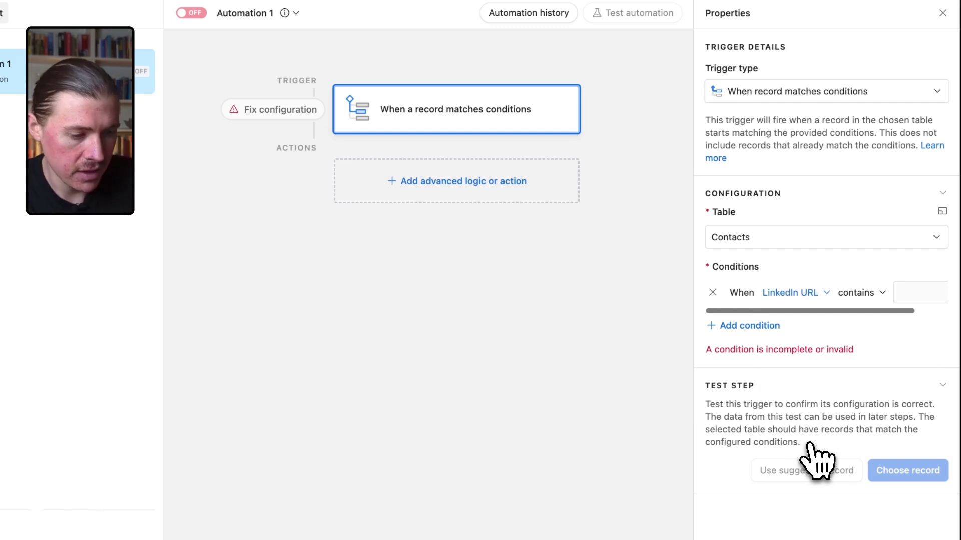
left_click(857, 293)
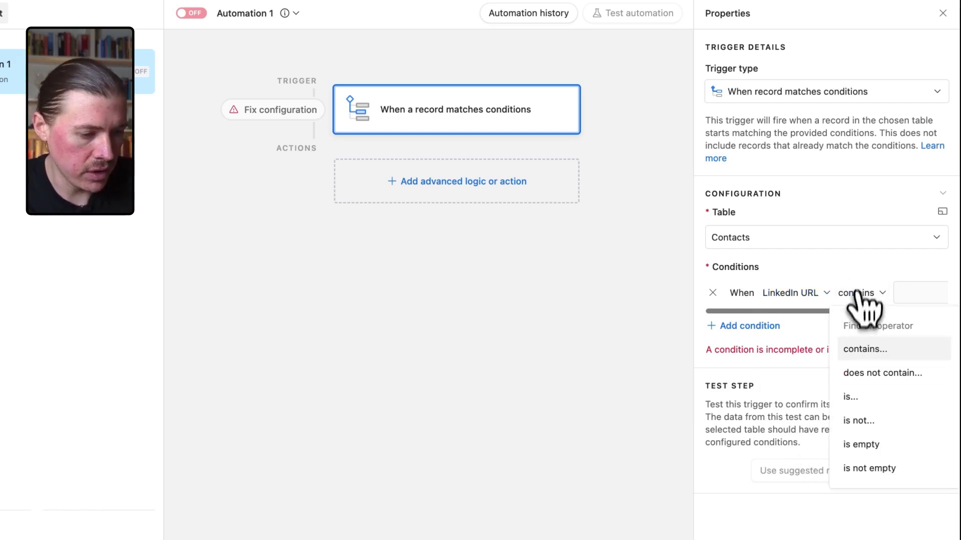
left_click(859, 445)
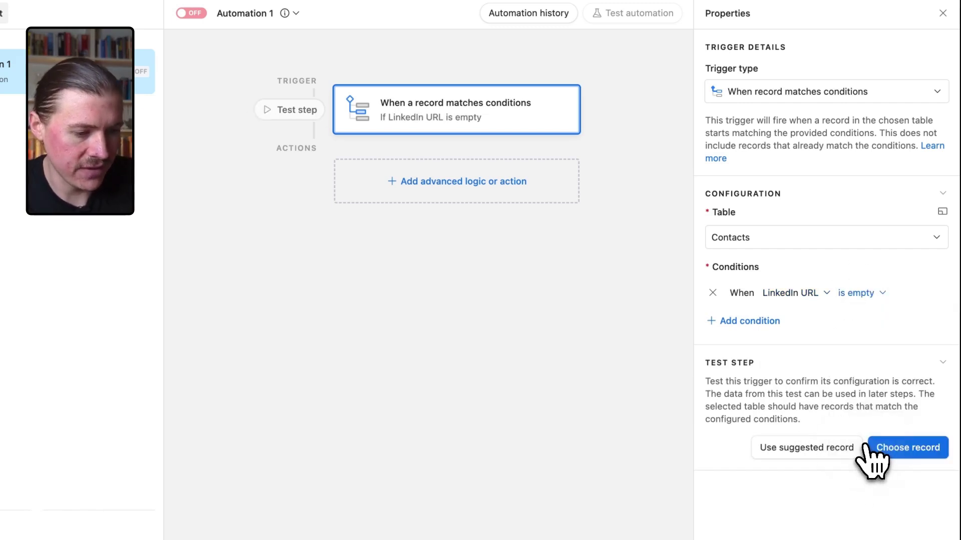
Step: Add conditions requiring Email, First Name and Last Name to be not empty
left_click(755, 321)
left_click(791, 319)
left_click(840, 319)
left_click(749, 346)
left_click(776, 346)
left_click(845, 347)
left_click(749, 374)
left_click(841, 373)
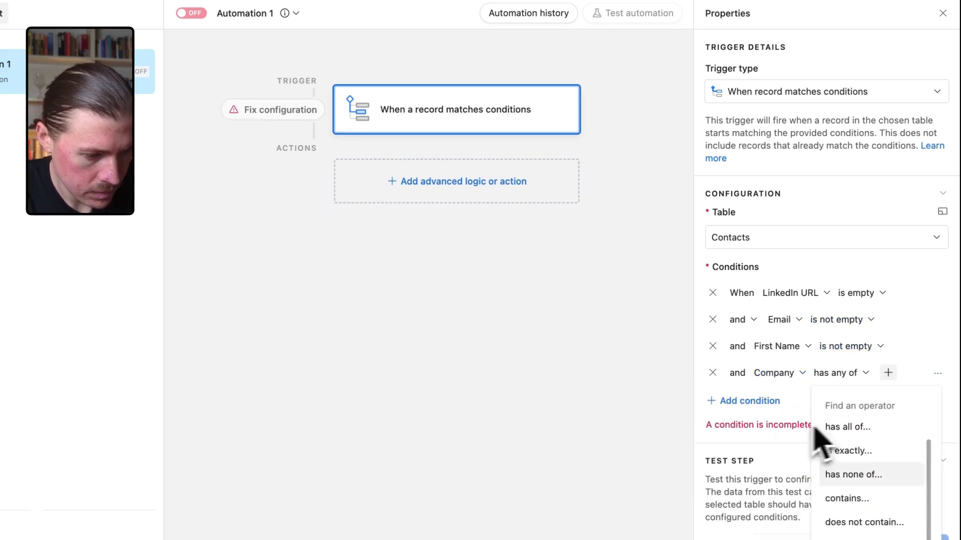
left_click(776, 373)
left_click(825, 463)
left_click(831, 373)
Step: Add conditions requiring Job Title and Company to be not empty
left_click(841, 524)
left_click(749, 404)
left_click(773, 400)
left_click(825, 516)
left_click(831, 400)
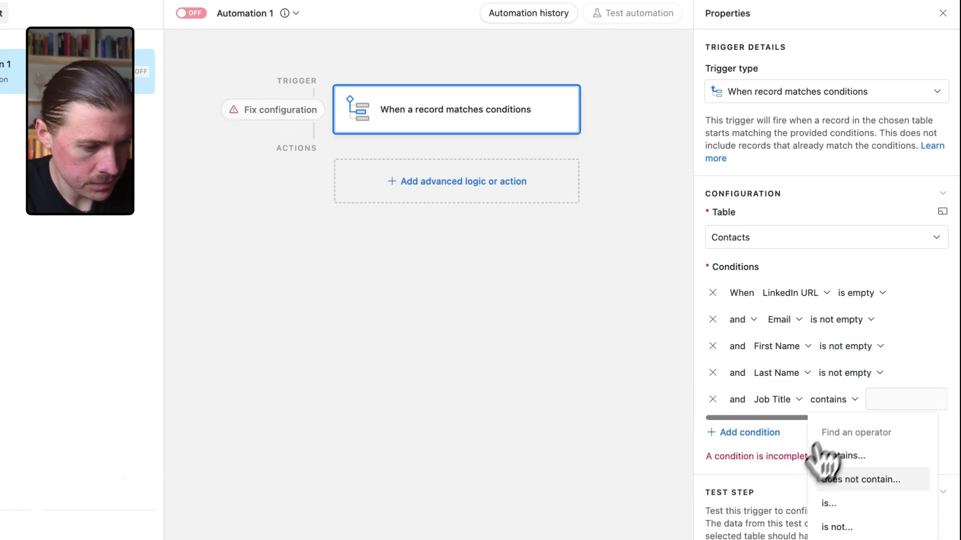
left_click(828, 500)
left_click(750, 433)
left_click(831, 426)
left_click(781, 426)
left_click(875, 508)
left_click(851, 397)
left_click(840, 399)
left_click(869, 429)
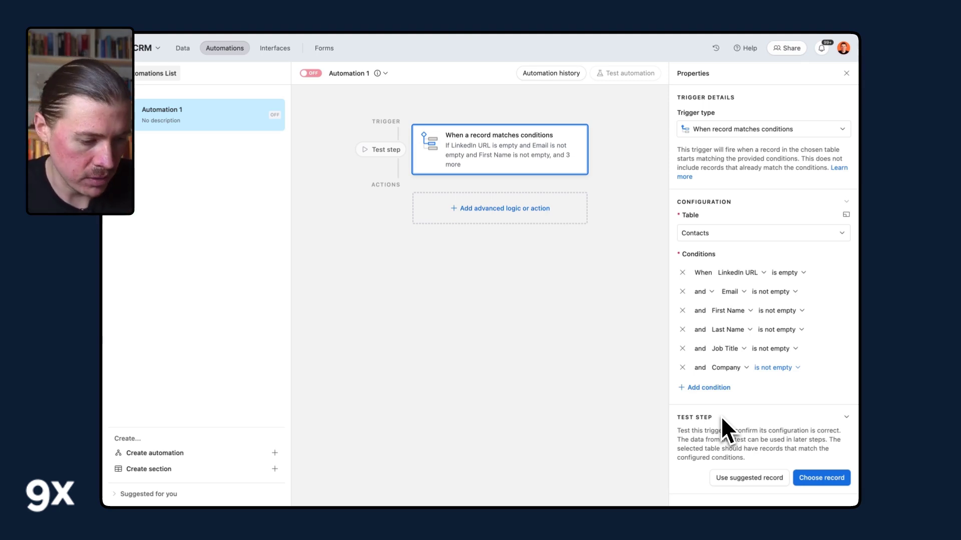
Step: Test the trigger on a chosen matching contact record and confirm Step successful
left_click(823, 482)
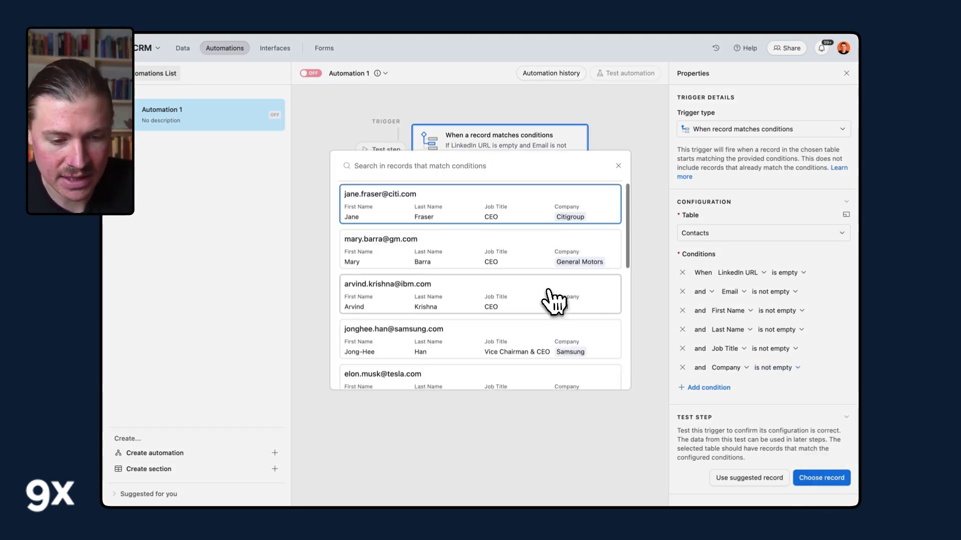
scroll(545, 300, "down", 5)
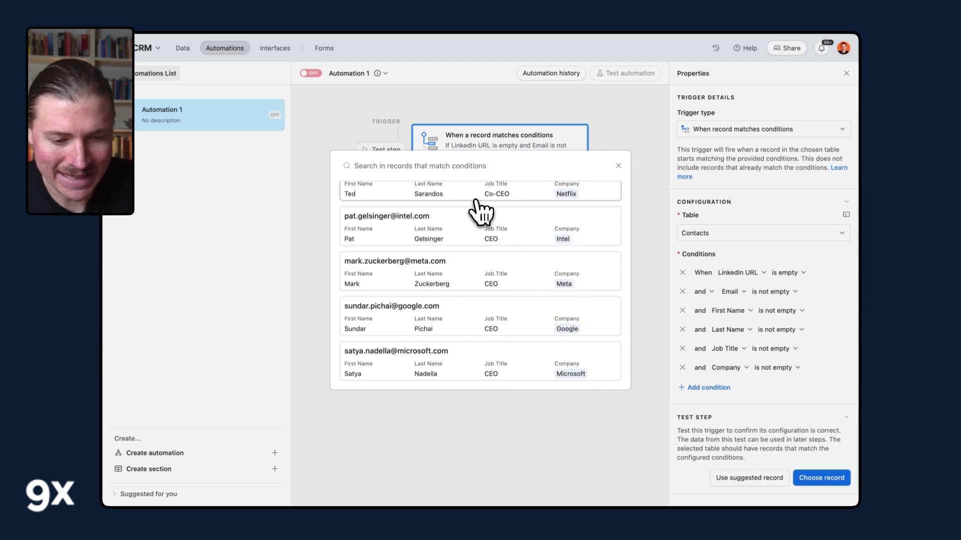
left_click(379, 365)
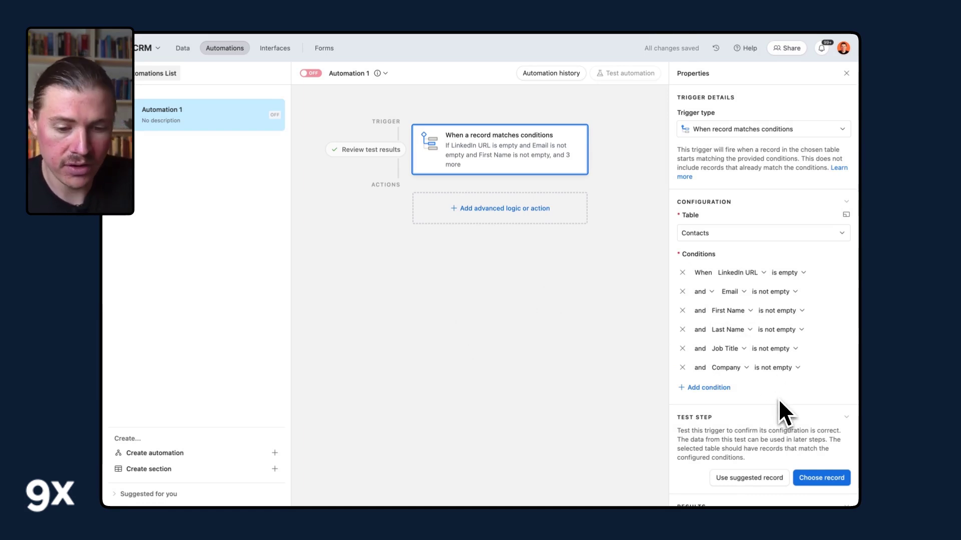
scroll(778, 399, "down", 5)
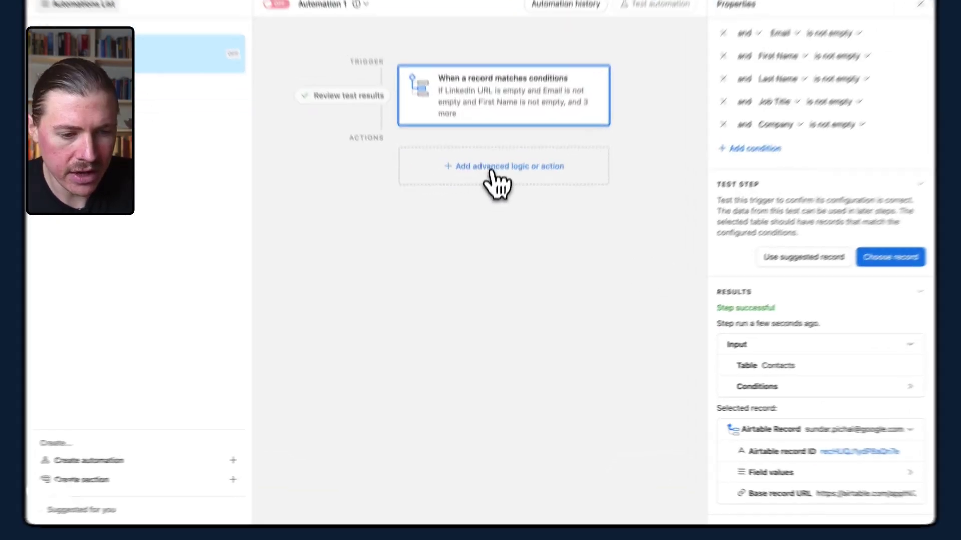
Step: Add a Generate with AI action described 'Identify most likely LinkedIn profile' and focus its prompt
left_click(492, 173)
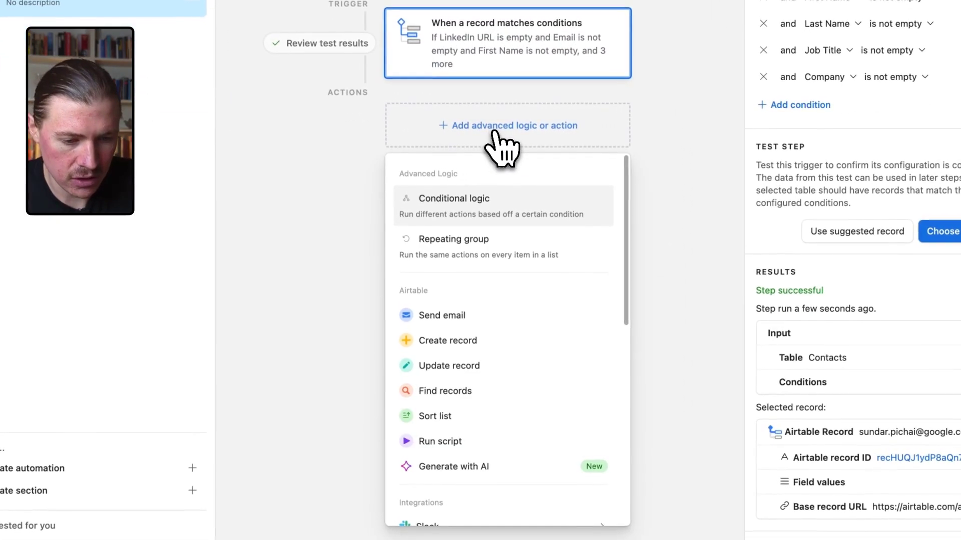
left_click(465, 466)
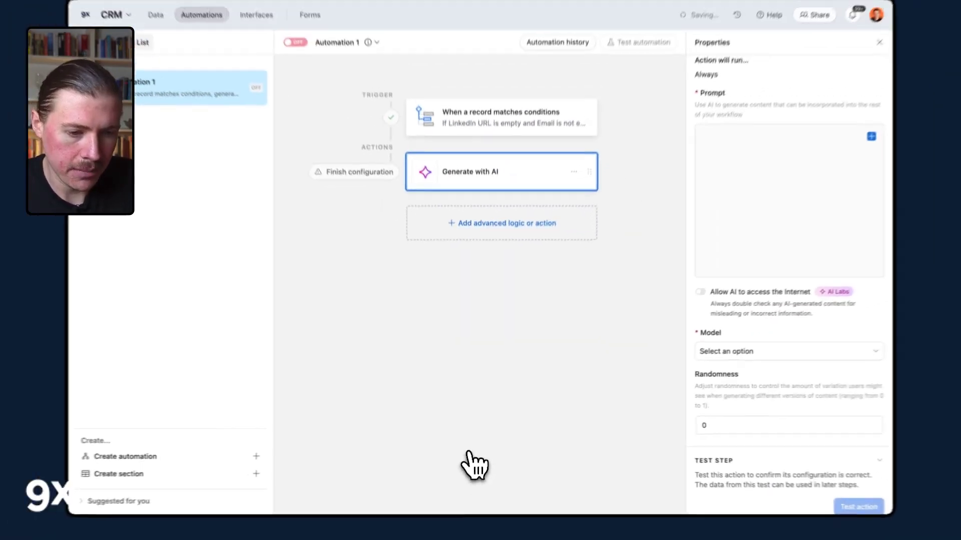
scroll(709, 225, "up", 5)
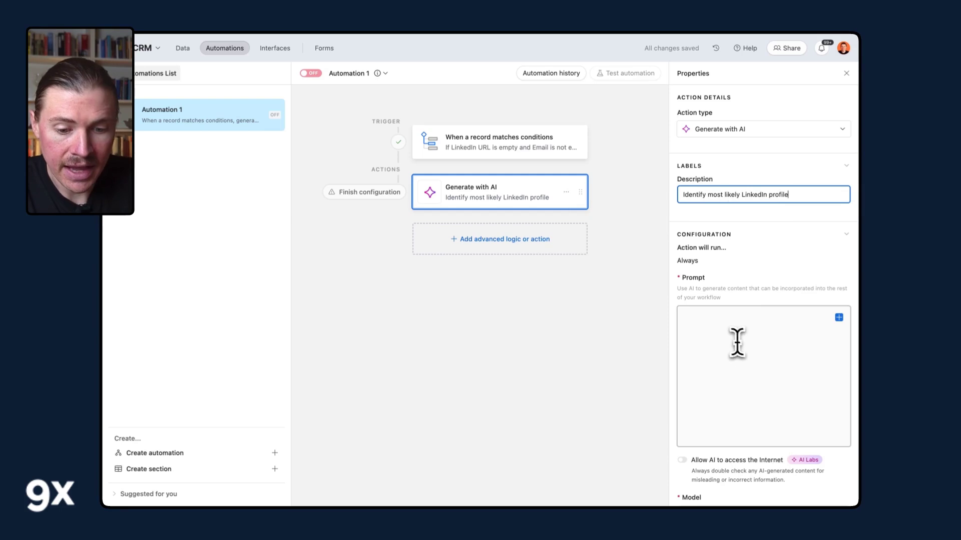
left_click(699, 322)
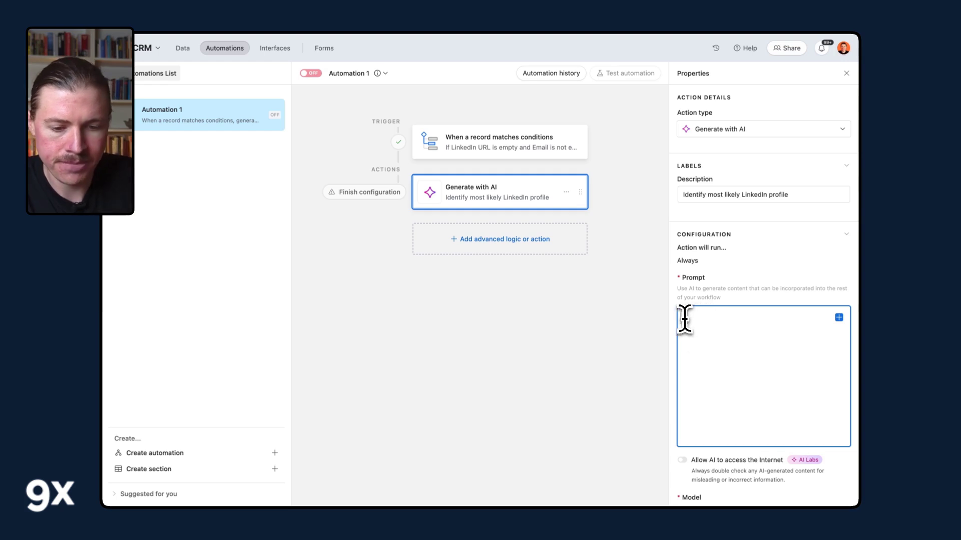
Step: On the 9x tutorial page, review the prompt's four inputs and copy the LinkedIn-profile prompt
key("ctrl+Tab")
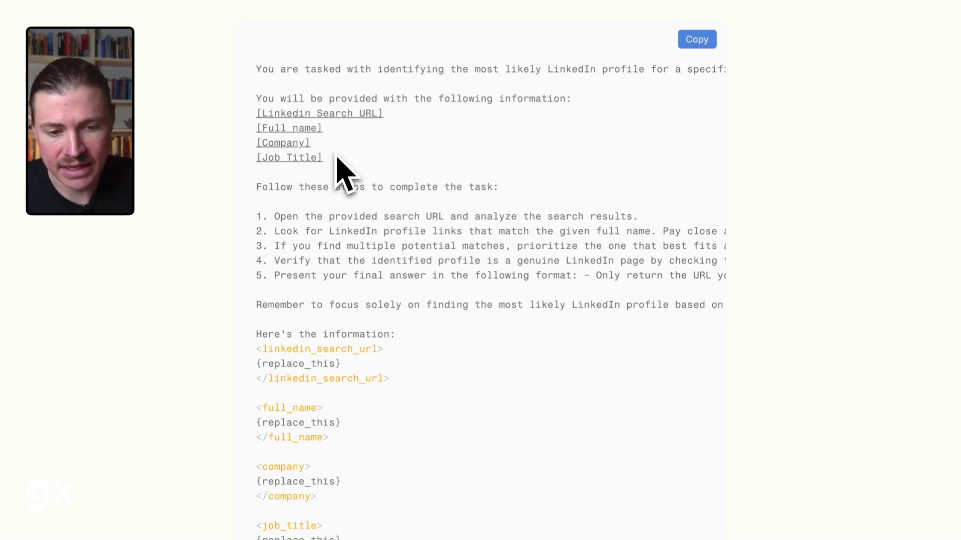
left_click_drag(331, 166, 253, 120)
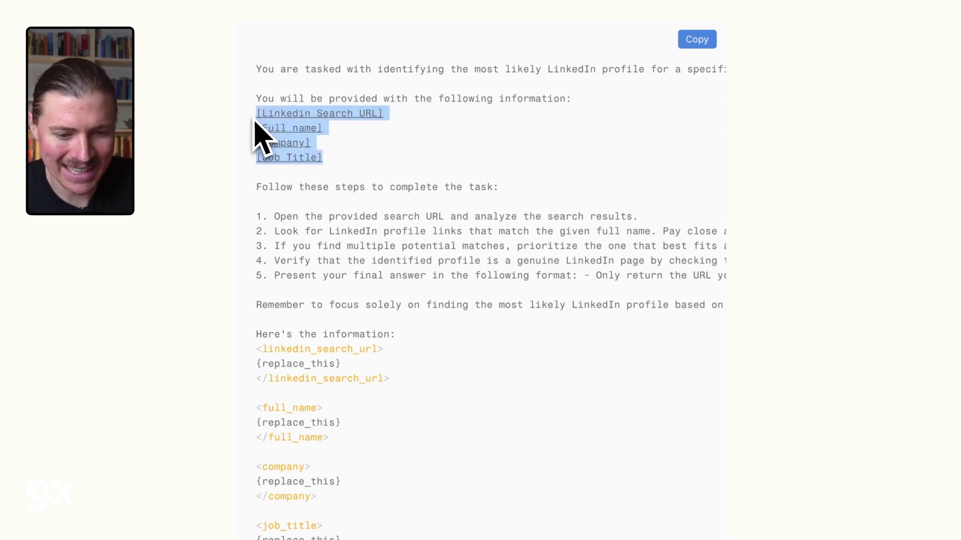
left_click(255, 221)
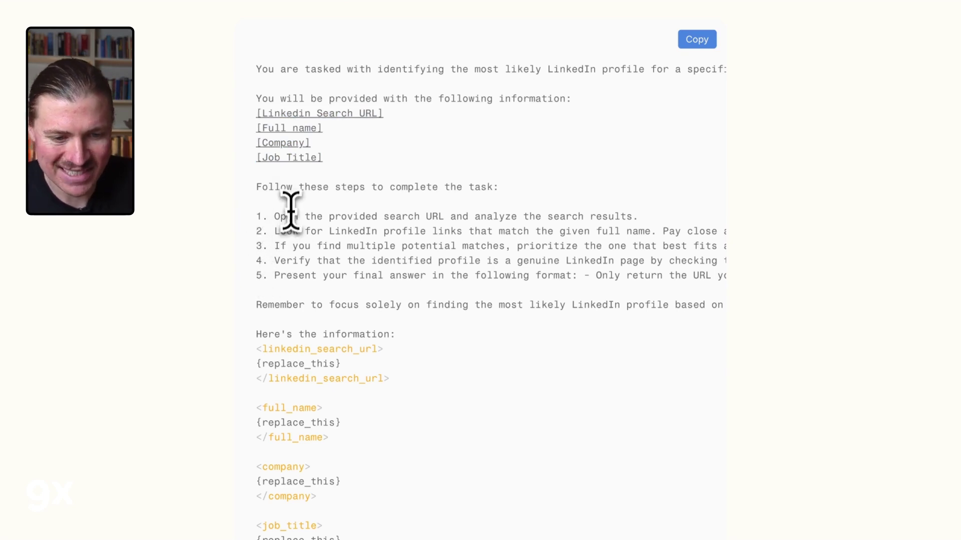
scroll(292, 283, "down", 3)
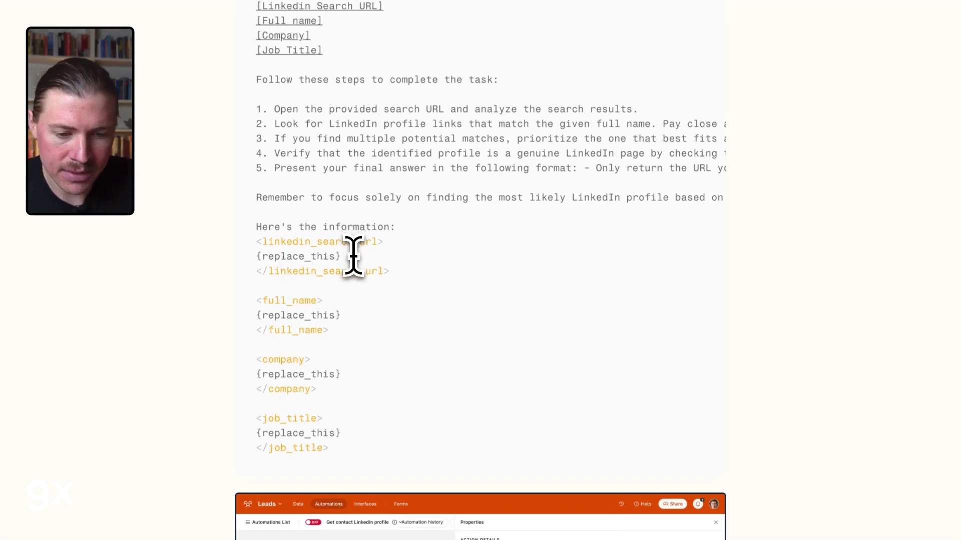
scroll(349, 258, "up", 5)
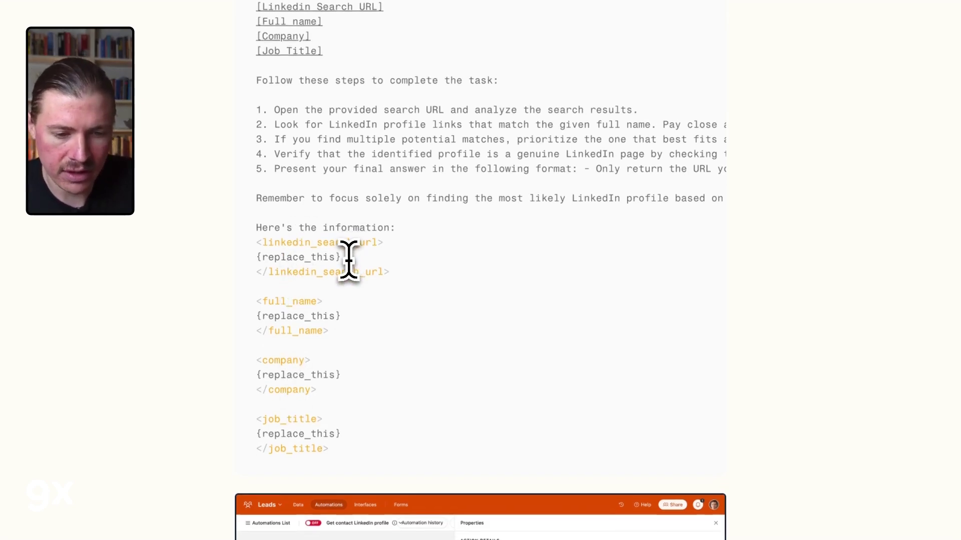
left_click(697, 158)
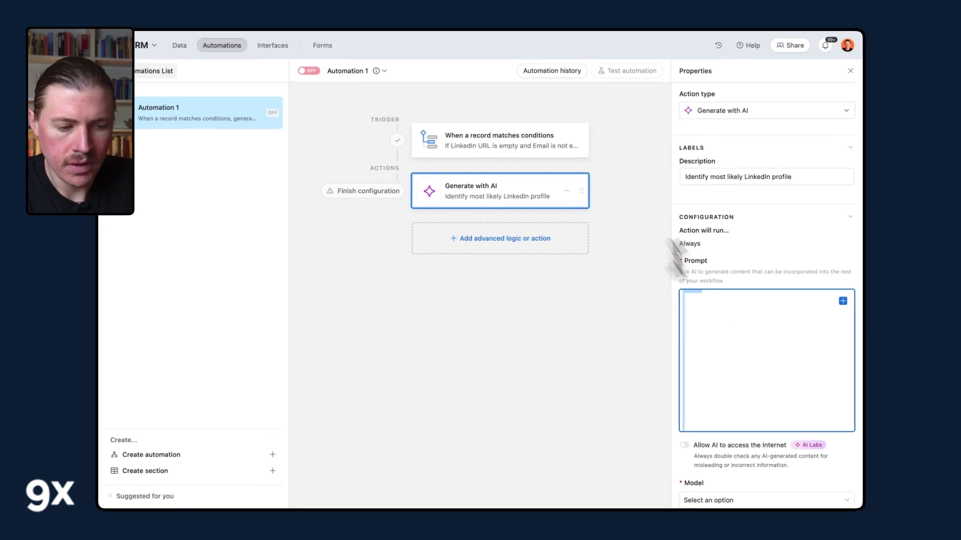
Step: Paste the LinkedIn-profile prompt and delete the {replace_this} placeholder under linkedin_search_url
key("super+v")
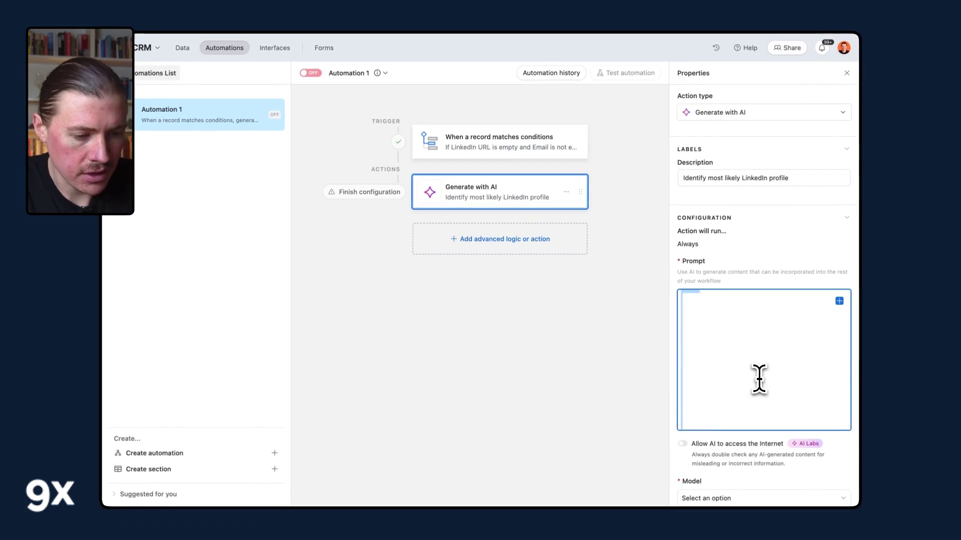
scroll(759, 379, "up", 15)
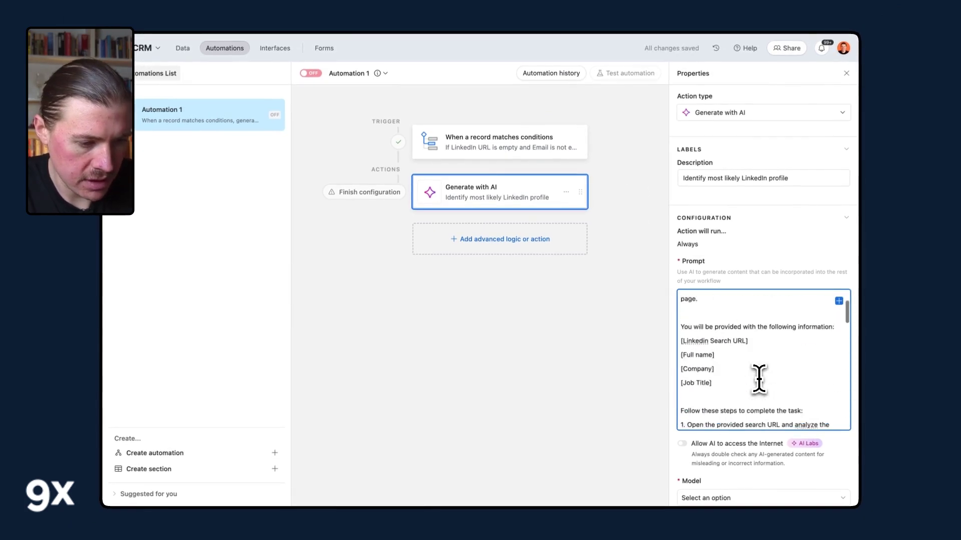
scroll(736, 351, "down", 10)
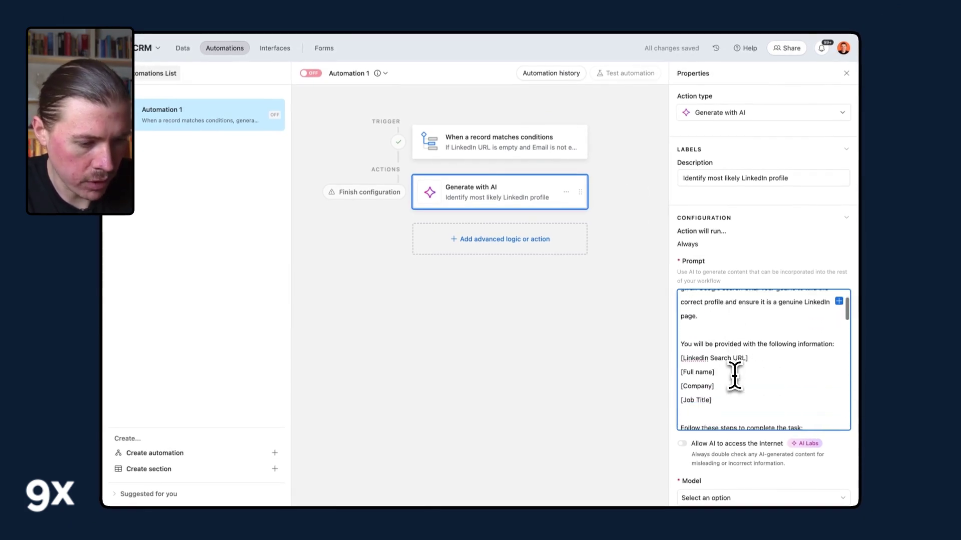
scroll(734, 376, "down", 10)
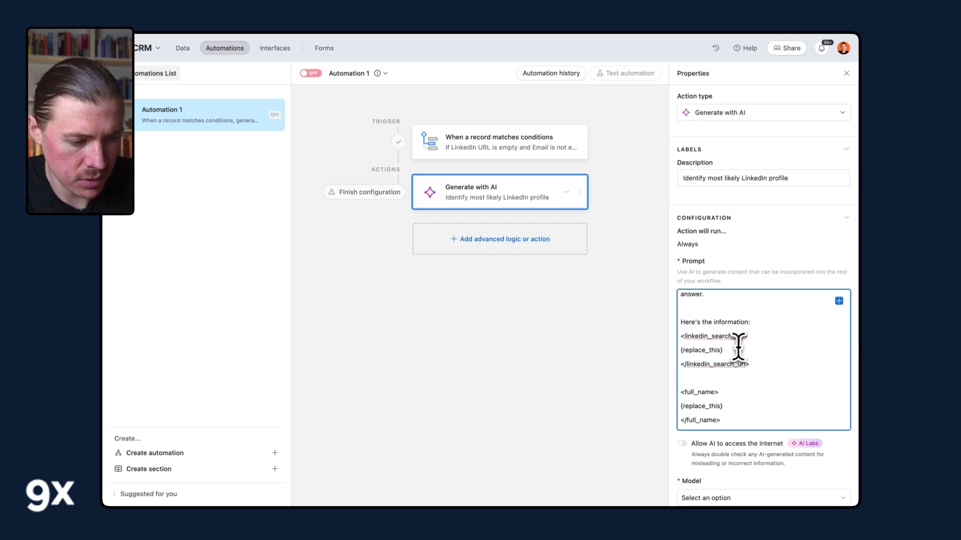
scroll(724, 381, "down", 5)
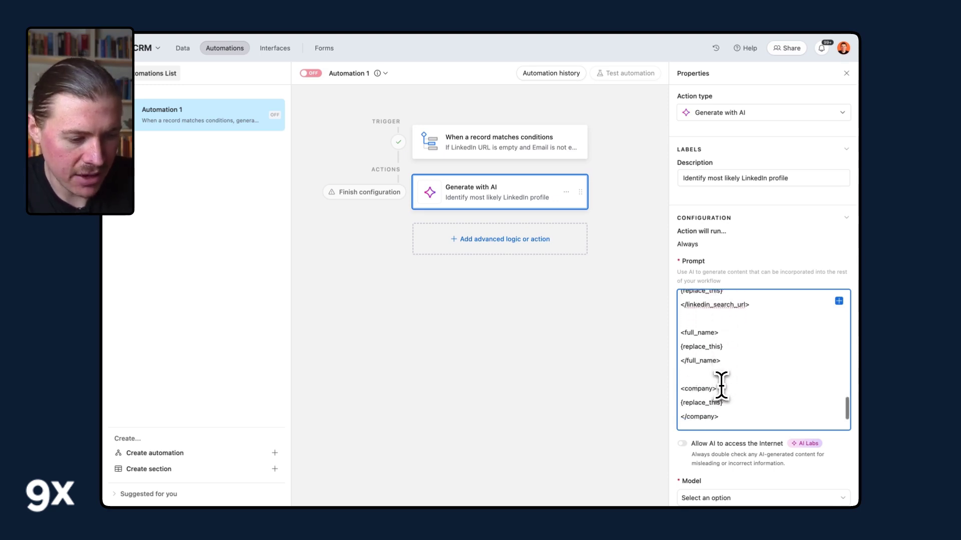
scroll(721, 385, "up", 3)
scroll(721, 385, "up", 2)
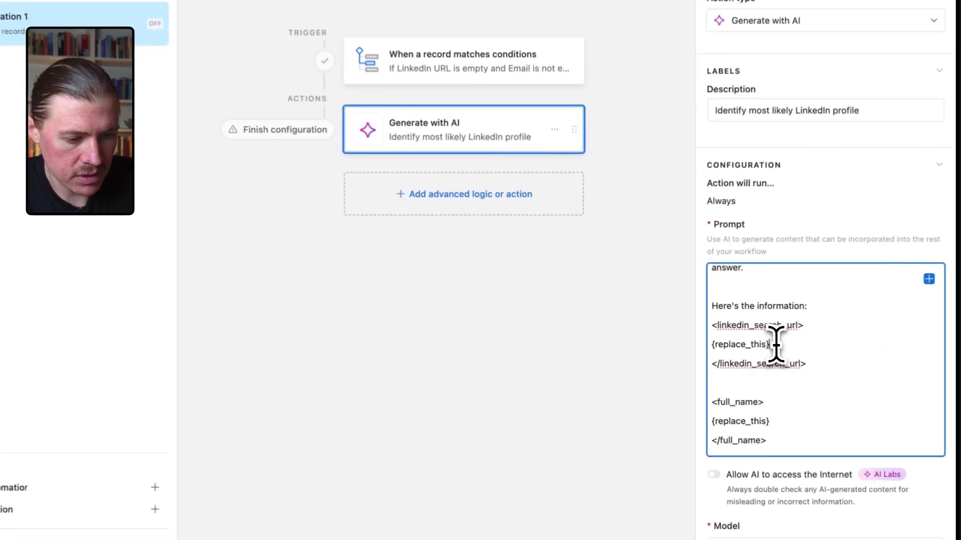
double_click(705, 348)
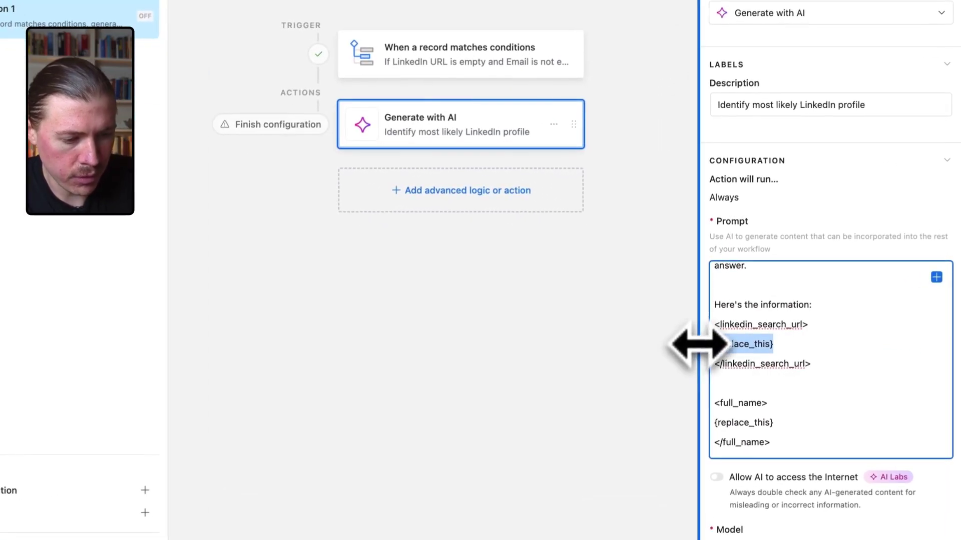
key("BackSpace")
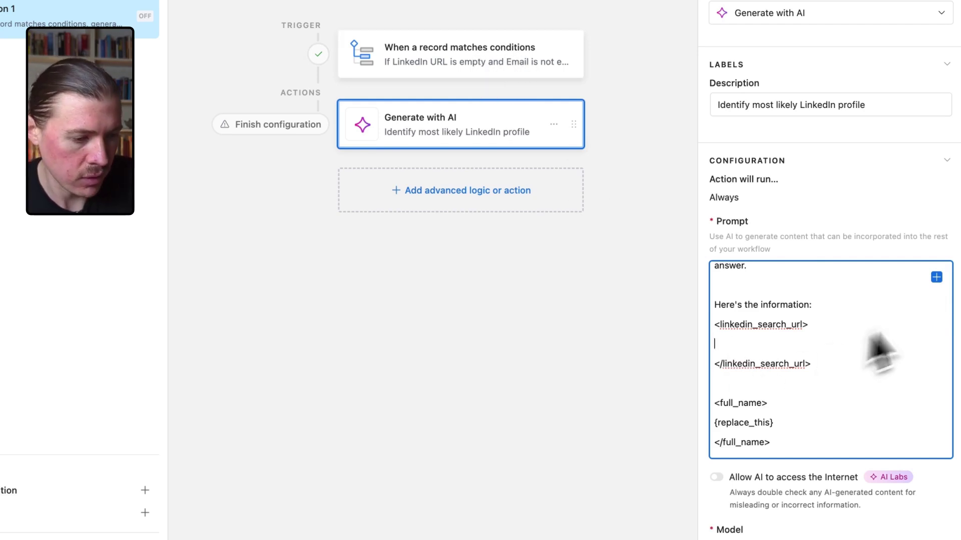
Step: Insert the LinkedIn Search URL field into the prompt's search URL tag
left_click(936, 276)
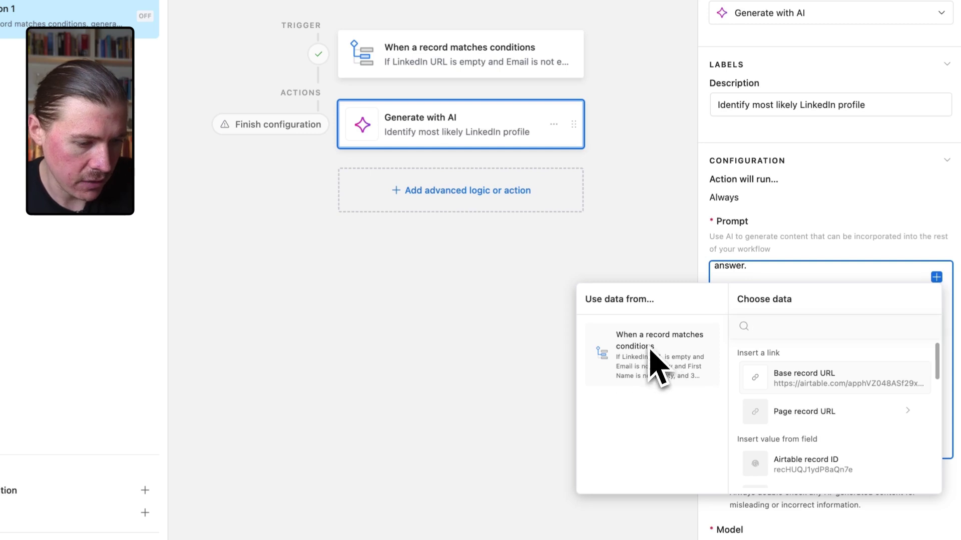
scroll(798, 425, "down", 5)
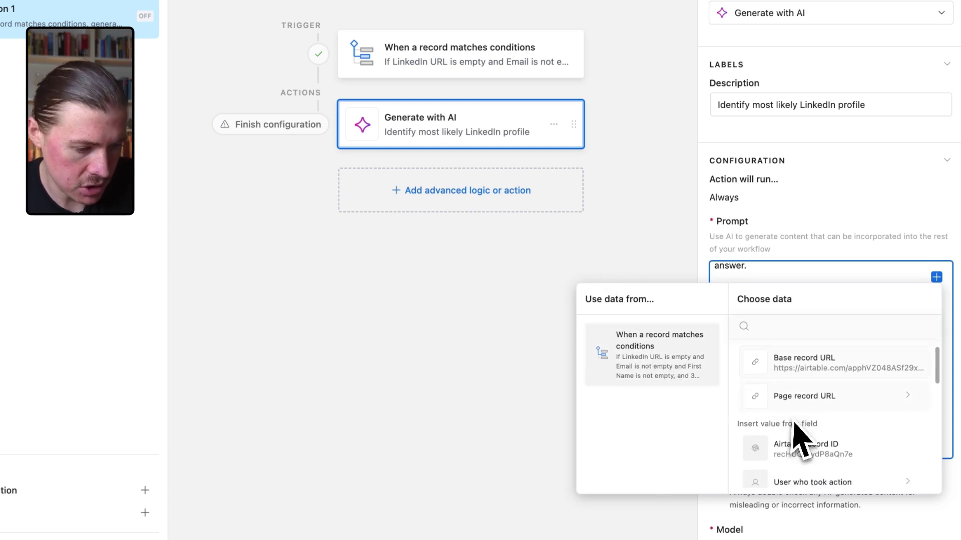
scroll(800, 425, "down", 6)
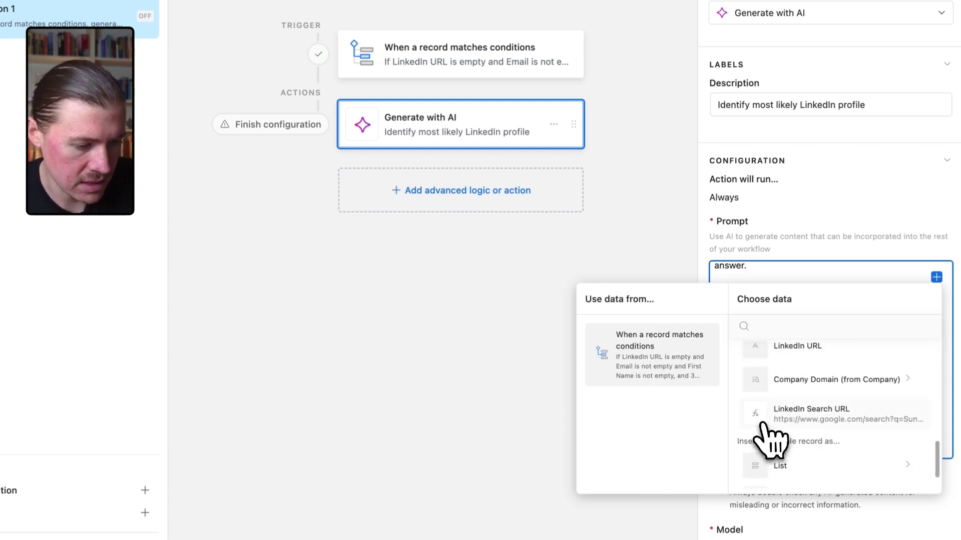
left_click(811, 416)
scroll(813, 425, "down", 5)
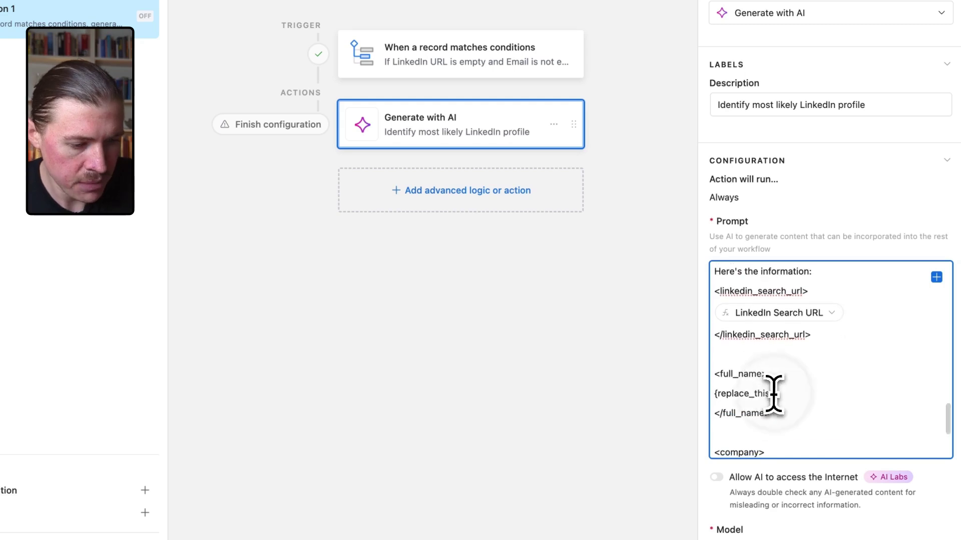
Step: Replace the full name placeholder with the First Name and Last Name fields
left_click_drag(776, 393, 697, 408)
key("BackSpace")
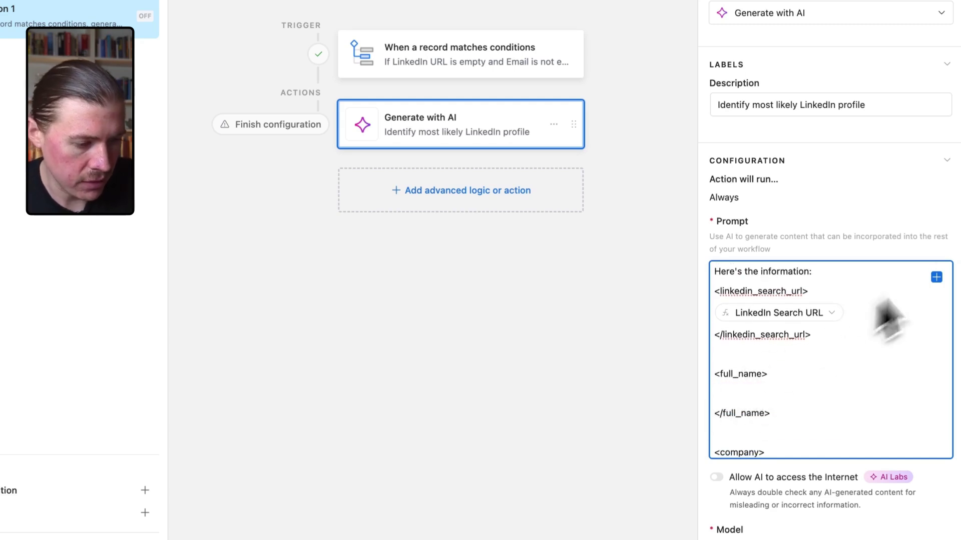
left_click(936, 277)
scroll(851, 396, "down", 1)
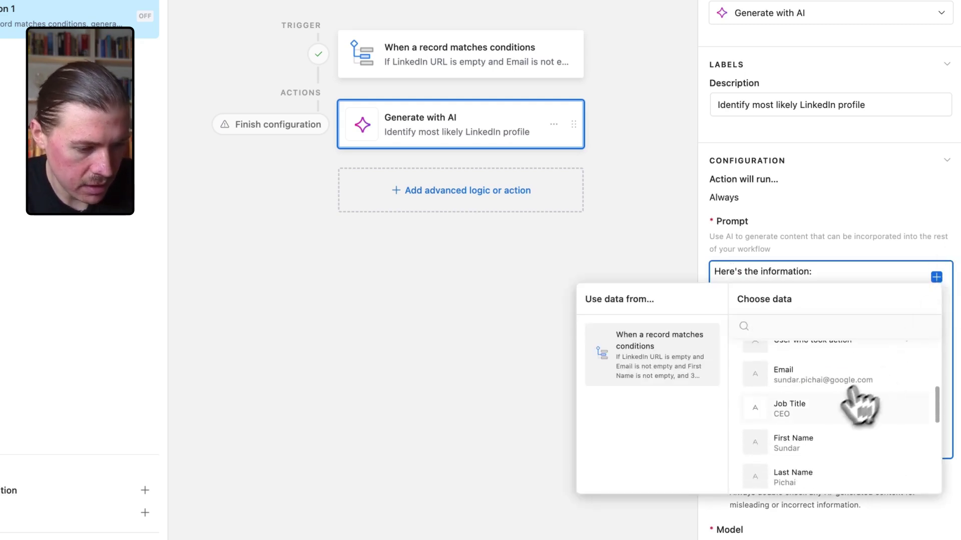
left_click(806, 446)
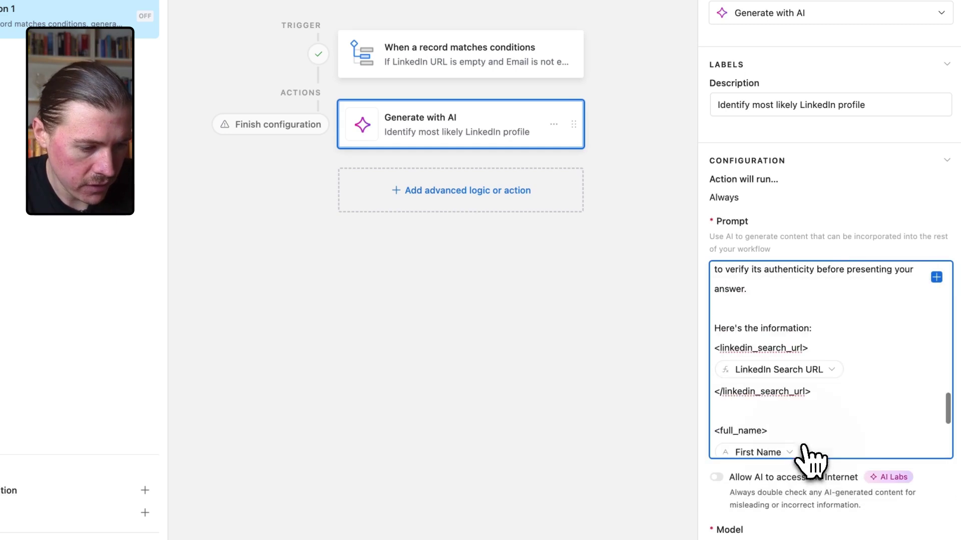
left_click(936, 277)
scroll(800, 401, "down", 5)
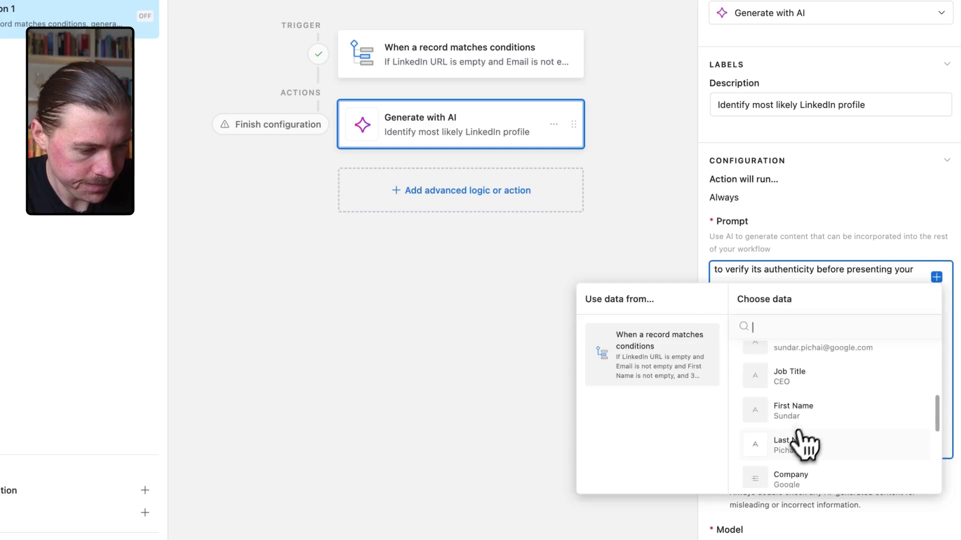
left_click(802, 447)
Step: Replace the company placeholder with the Company field
scroll(820, 410, "down", 3)
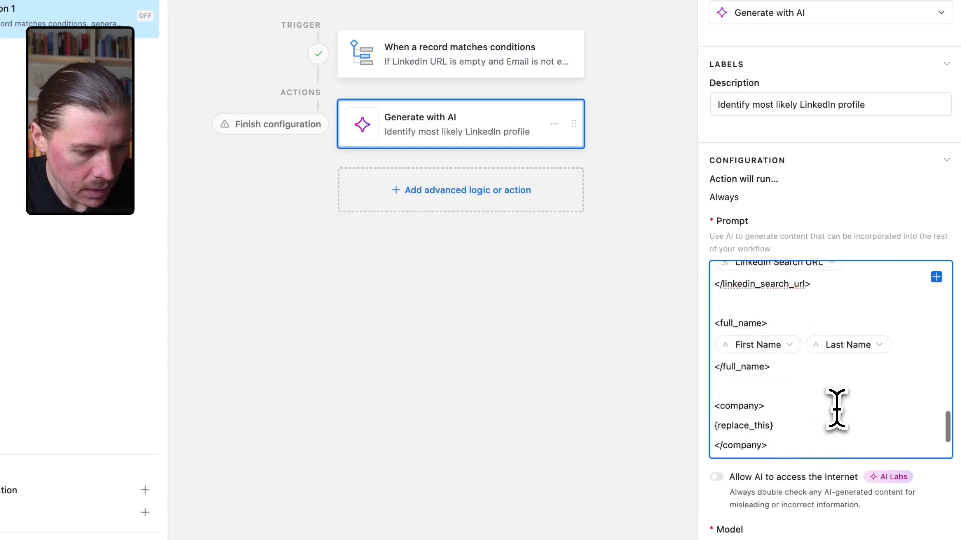
triple_click(794, 401)
key("BackSpace")
left_click(936, 277)
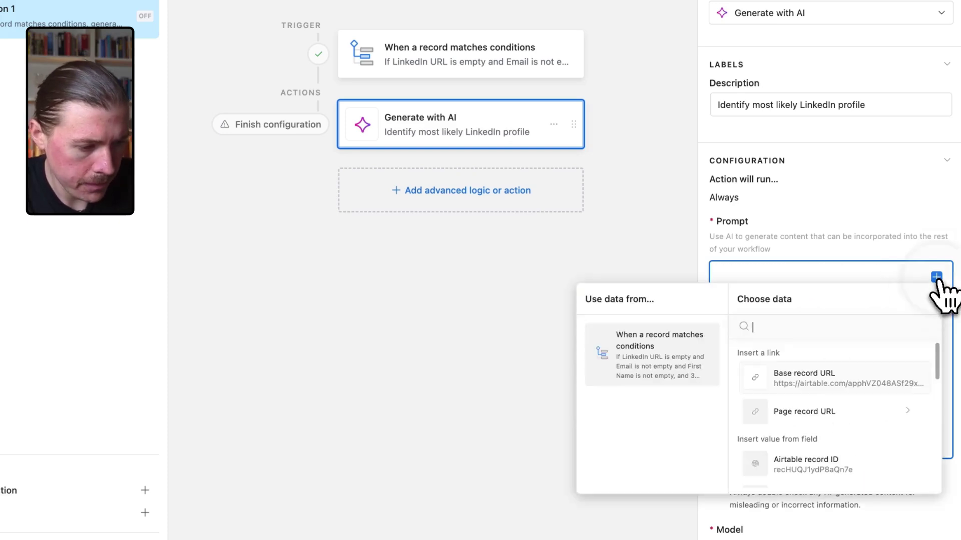
scroll(833, 420, "down", 5)
scroll(825, 435, "down", 2)
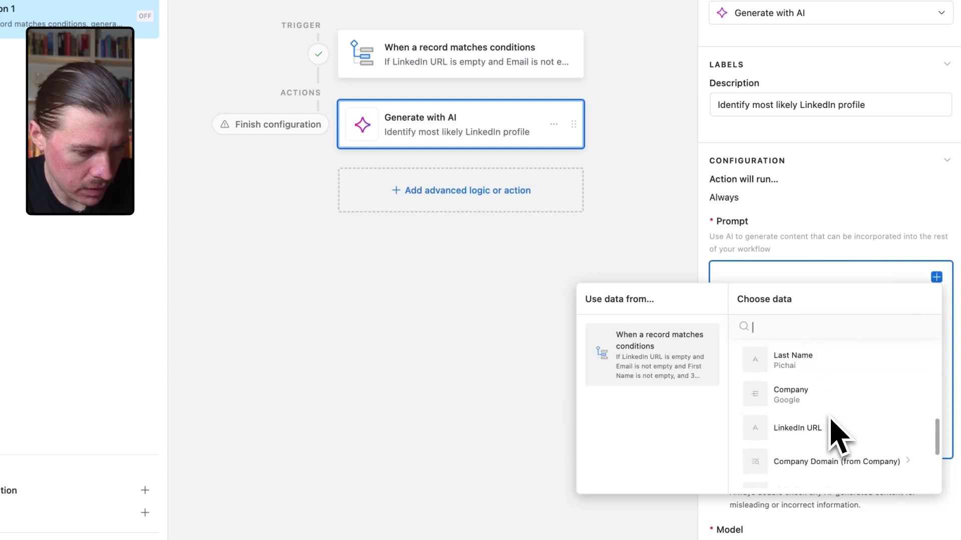
left_click(801, 395)
Step: Insert the Job Title field between the job title tags
scroll(811, 414, "down", 3)
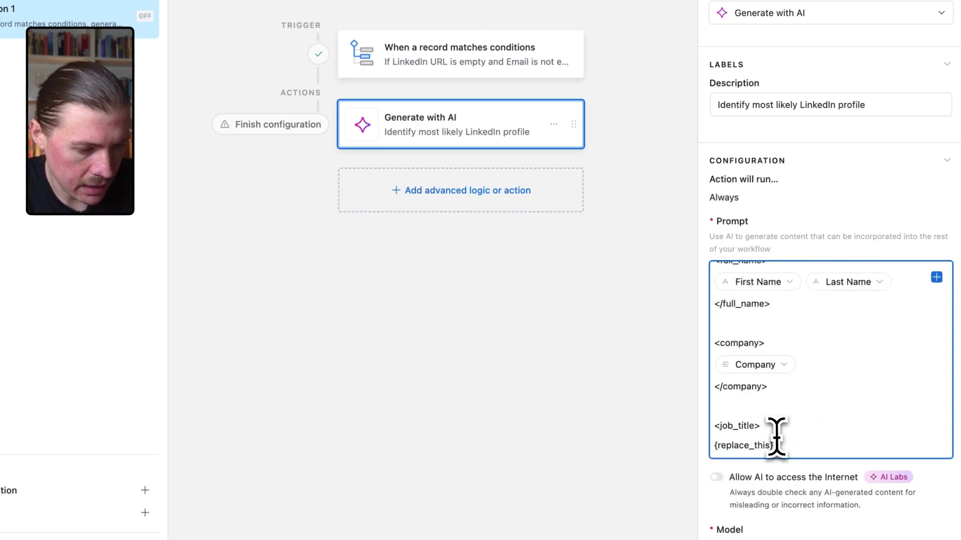
scroll(779, 433, "down", 1)
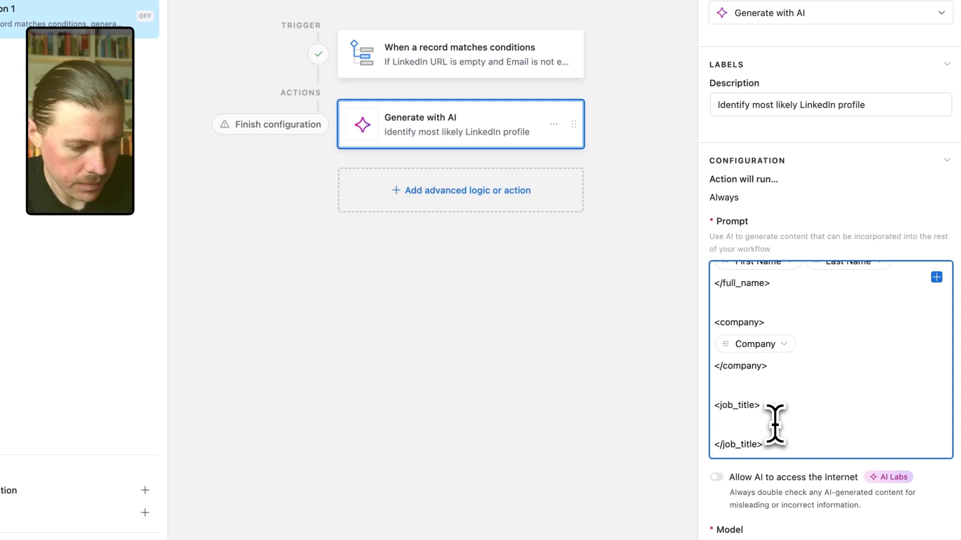
left_click(775, 425)
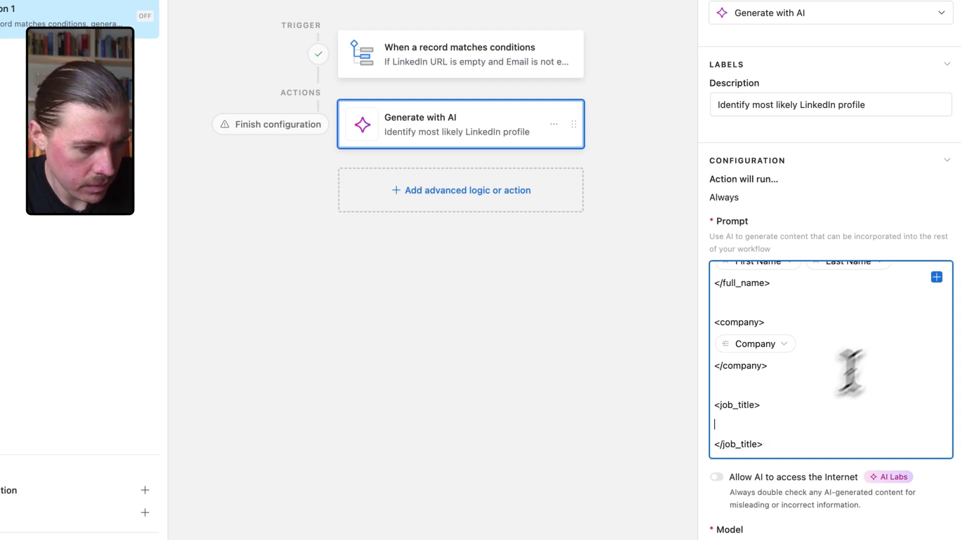
left_click(936, 277)
scroll(800, 435, "down", 3)
left_click(794, 455)
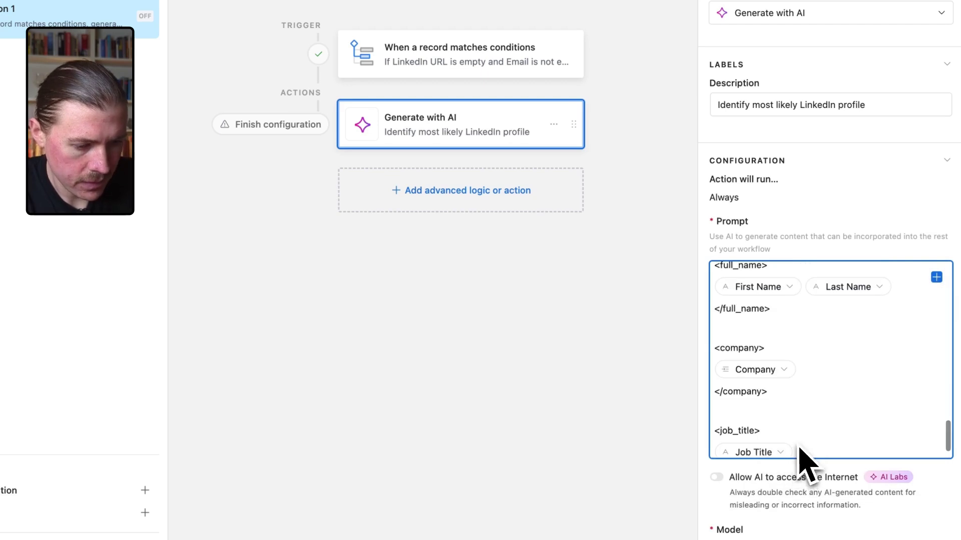
scroll(802, 372, "up", 1)
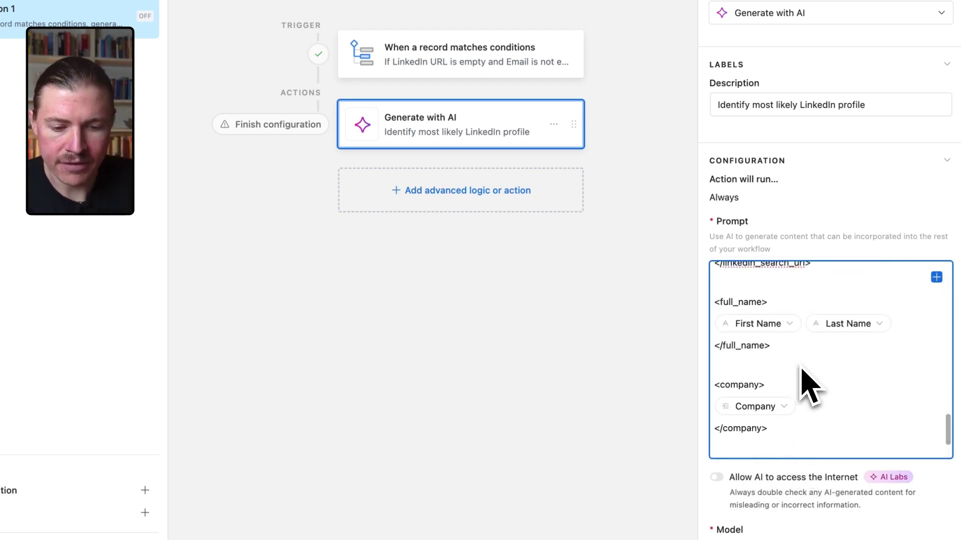
scroll(805, 383, "up", 3)
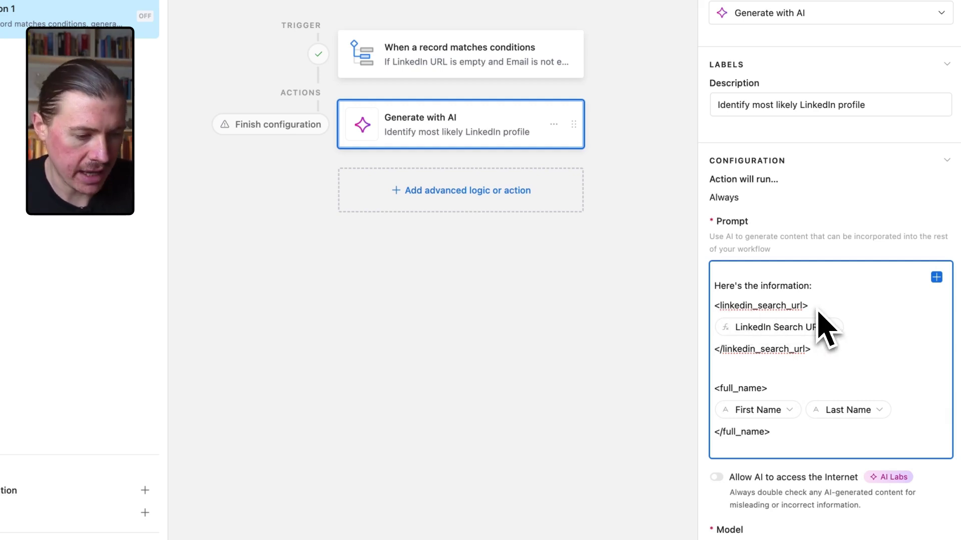
scroll(826, 330, "up", 10)
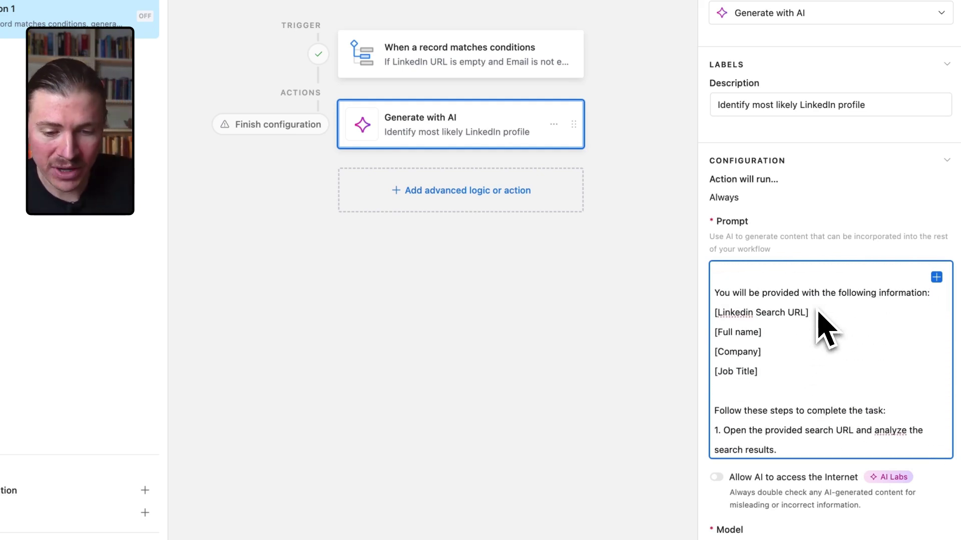
scroll(821, 328, "down", 15)
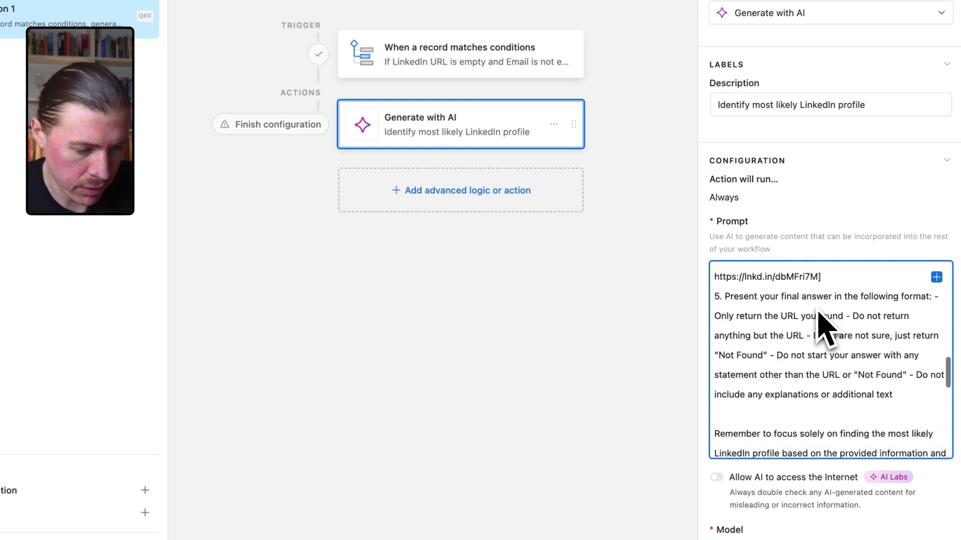
scroll(796, 296, "up", 2)
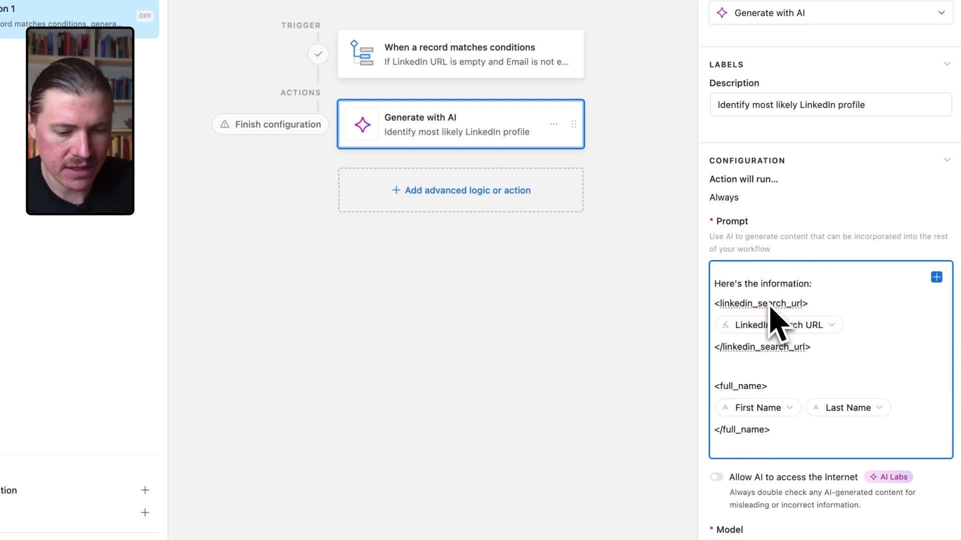
mouse_move(799, 336)
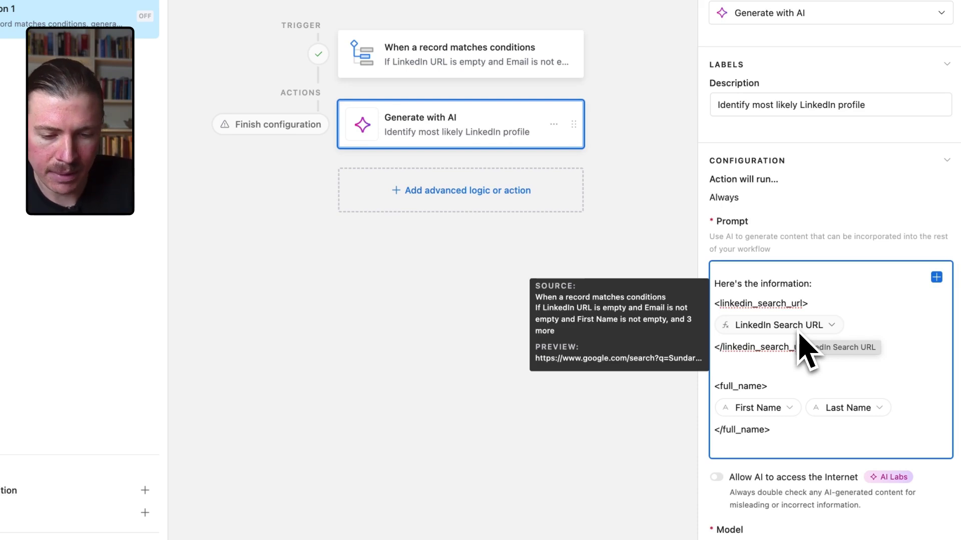
scroll(763, 420, "down", 5)
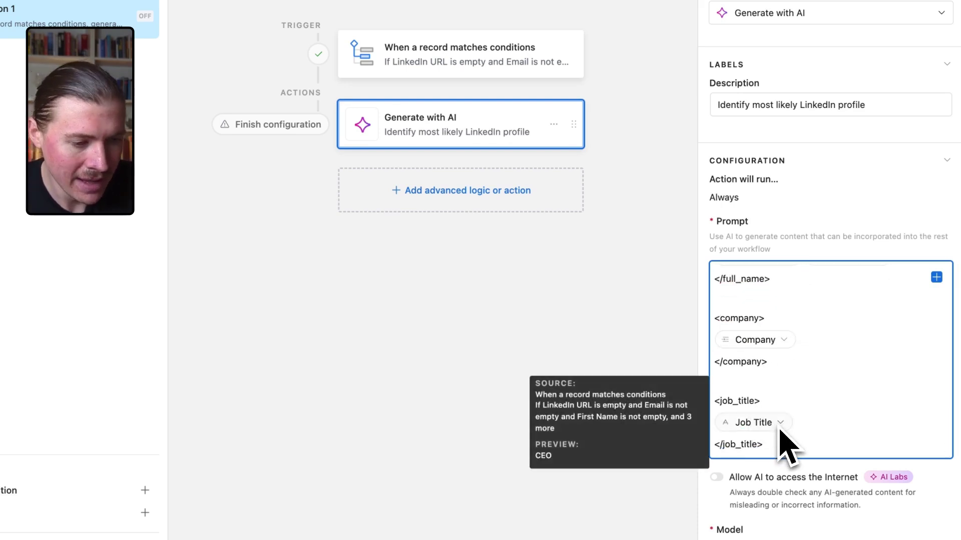
scroll(826, 247, "down", 3)
scroll(831, 258, "down", 3)
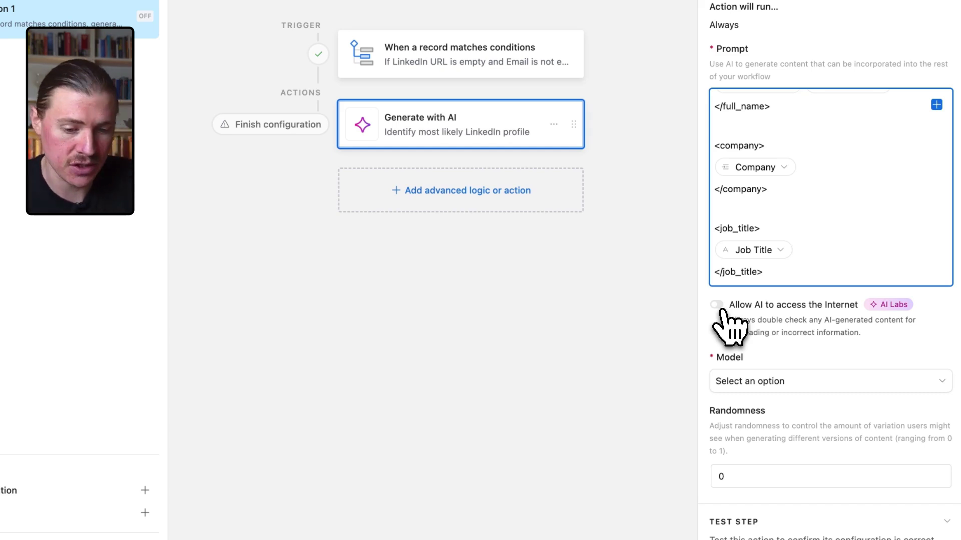
Step: Allow the Generate with AI step internet access and set its model to Claude v3.5 Sonnet
left_click(720, 309)
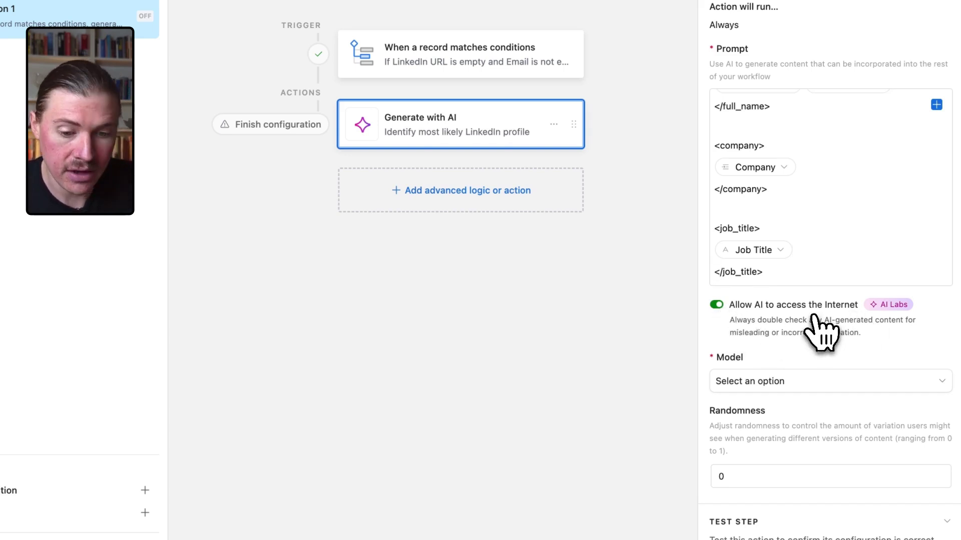
left_click(793, 386)
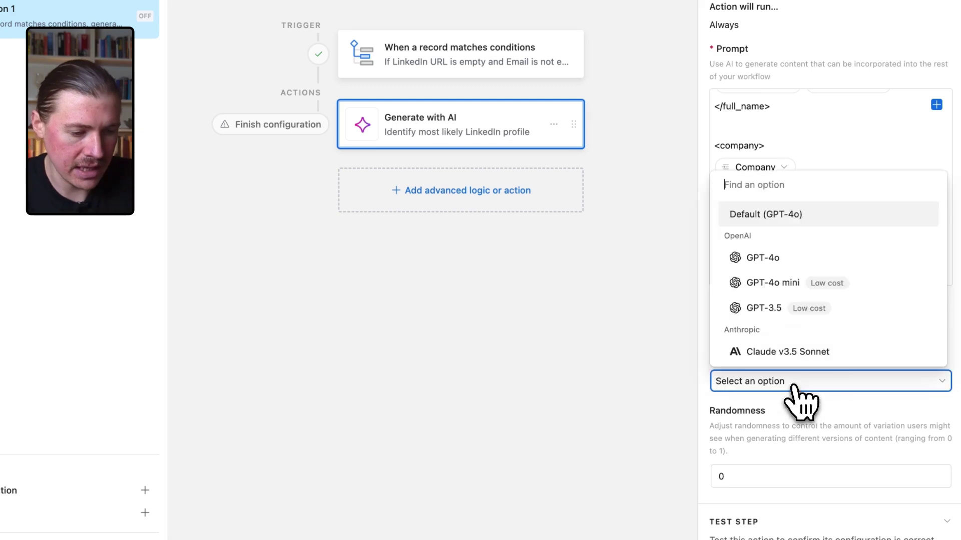
scroll(781, 351, "down", 2)
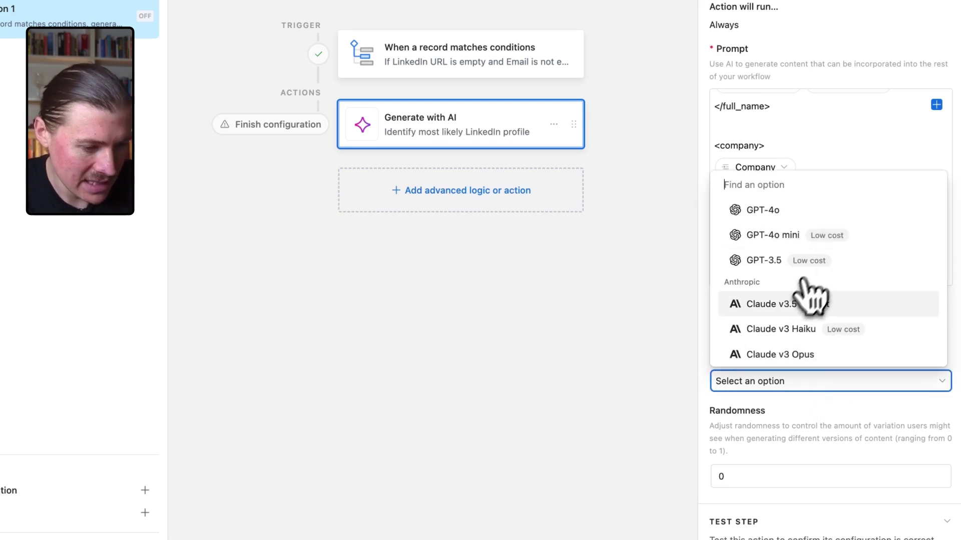
left_click(773, 308)
scroll(826, 436, "down", 1)
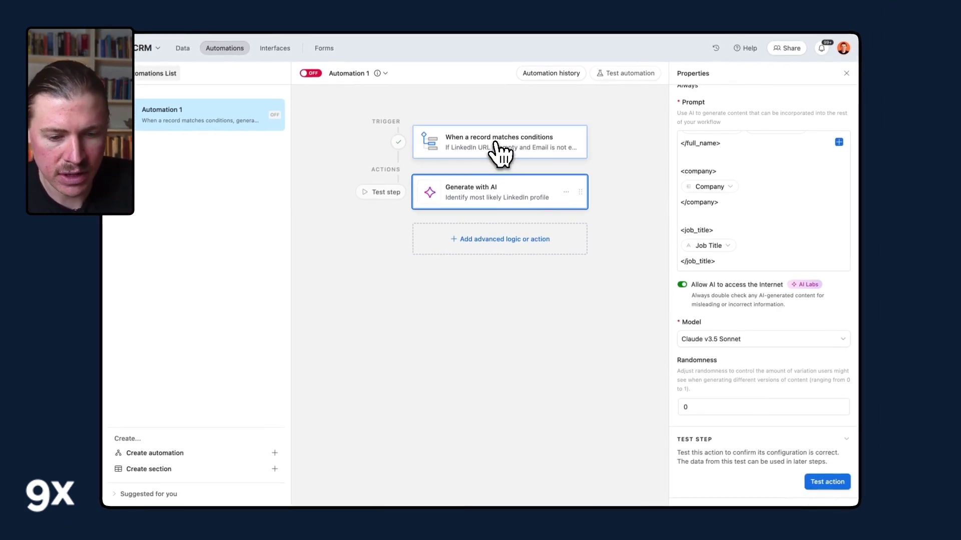
Step: Test the first AI step and expand its Response to read the found LinkedIn profile URL
left_click(829, 483)
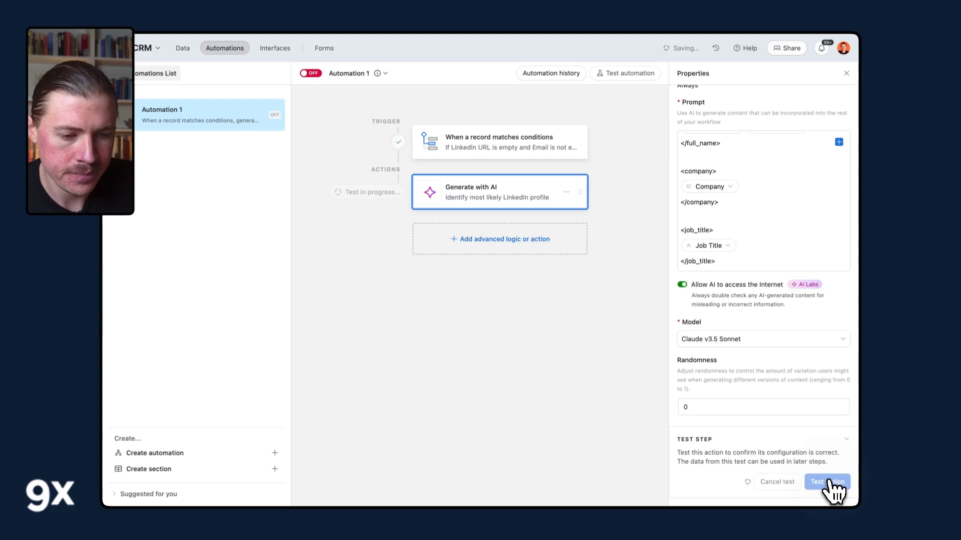
scroll(827, 480, "down", 5)
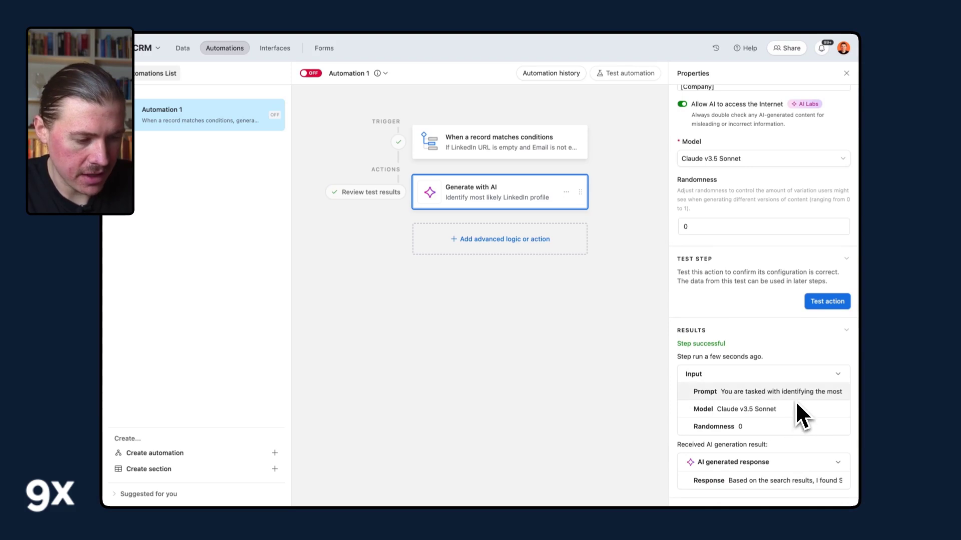
left_click(839, 463)
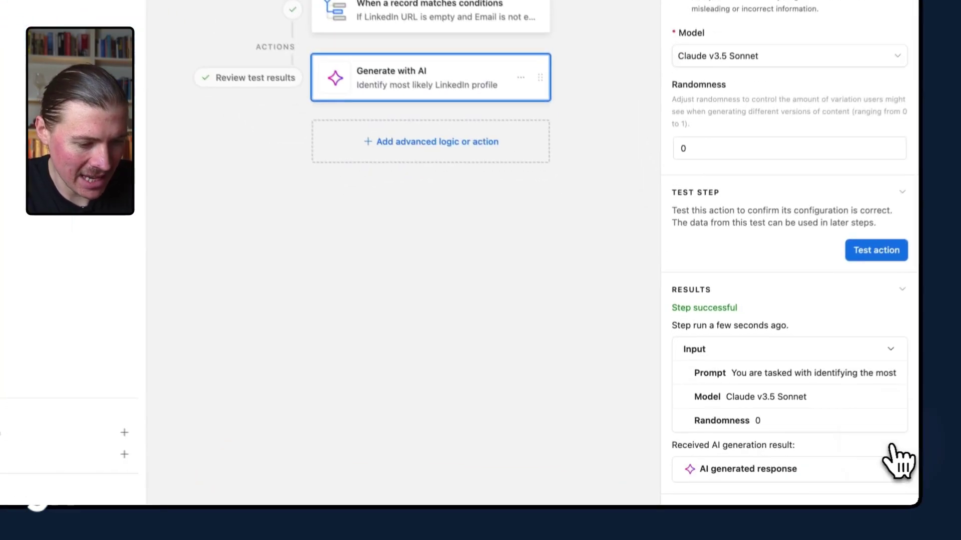
left_click(895, 462)
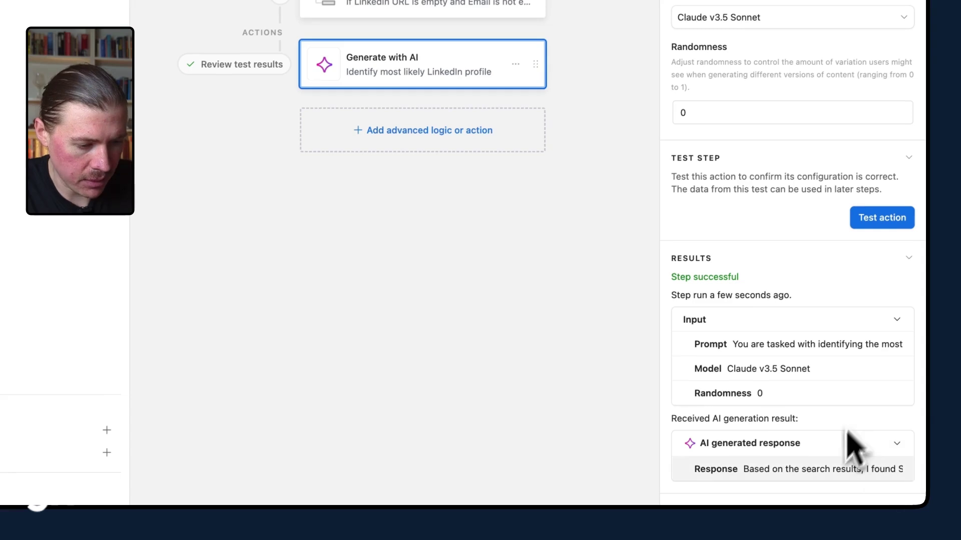
left_click(821, 477)
scroll(818, 478, "down", 5)
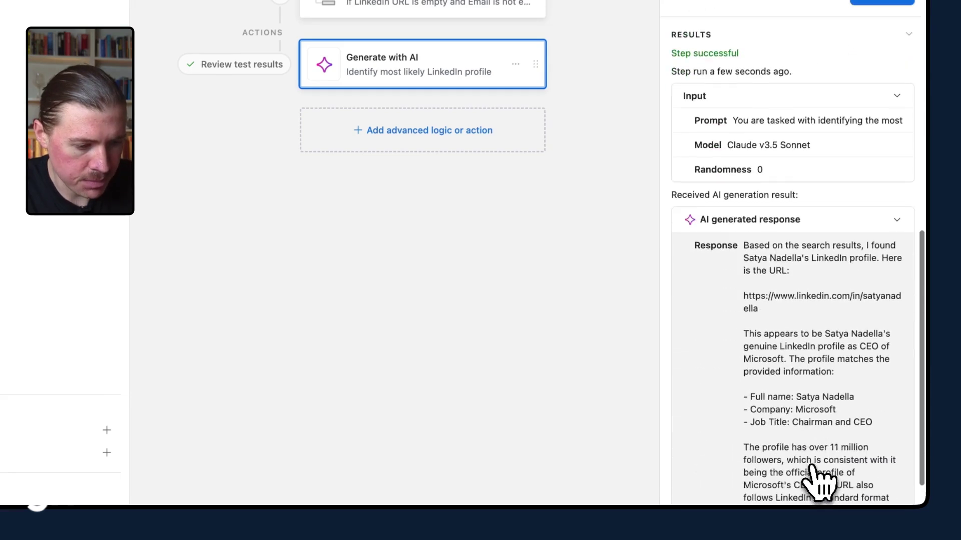
scroll(812, 470, "down", 1)
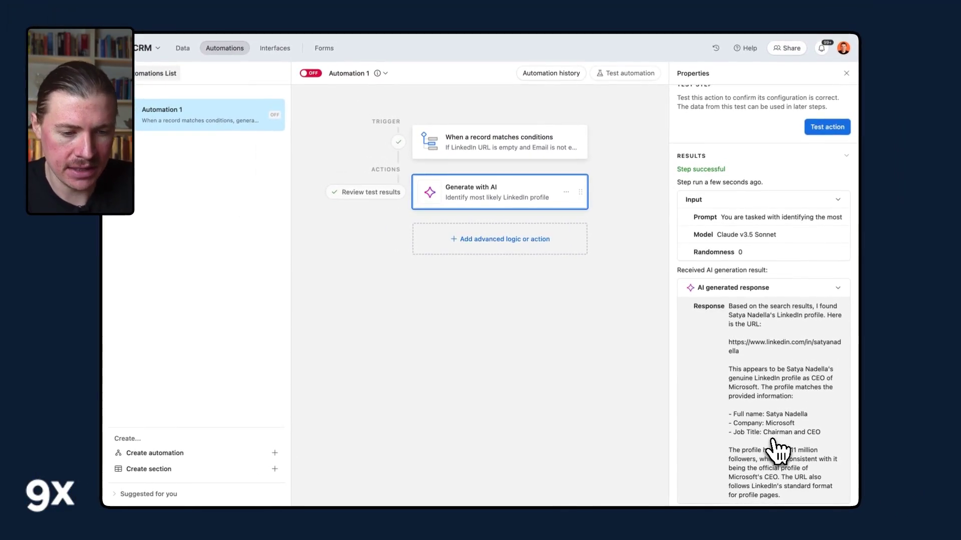
Step: Add a second Generate with AI step with the description 'Return clearly formatted response'
left_click(482, 248)
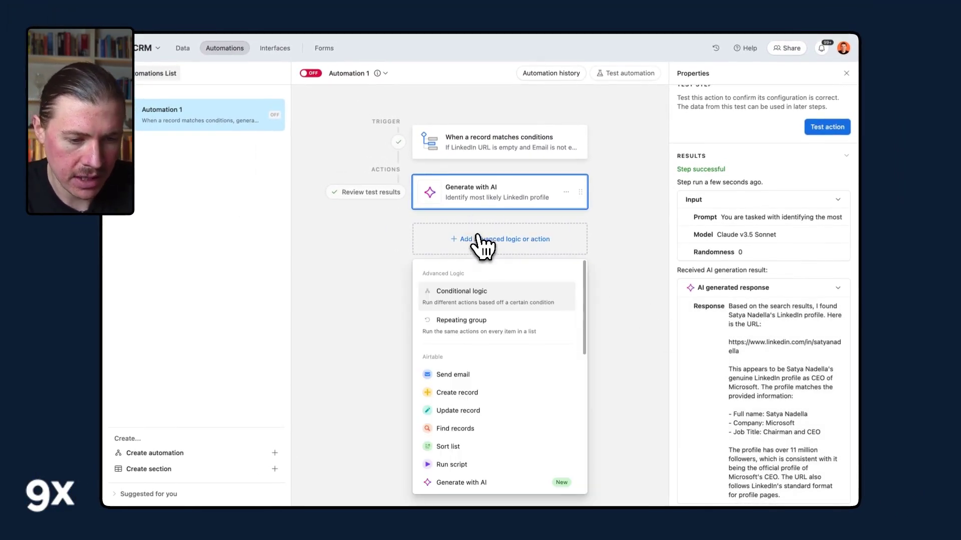
left_click(482, 483)
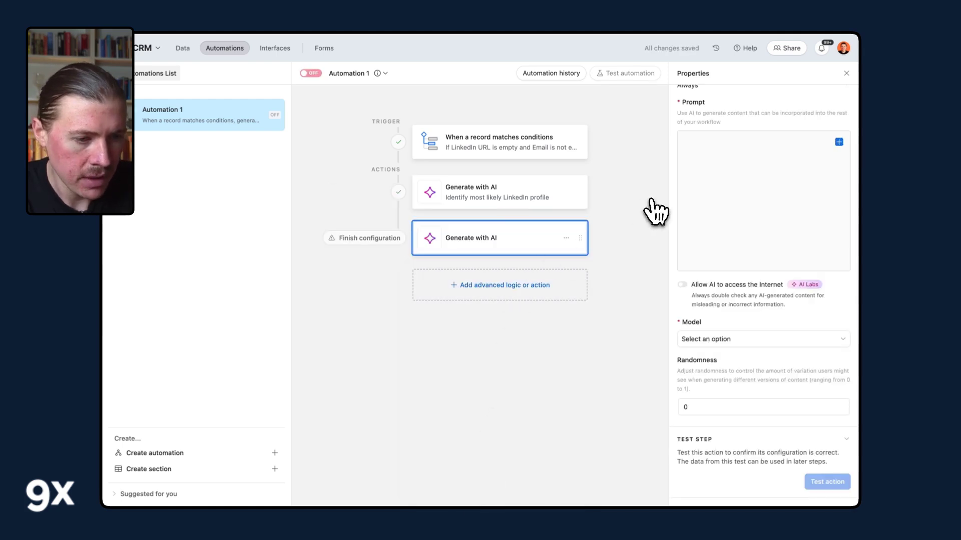
scroll(748, 204, "up", 5)
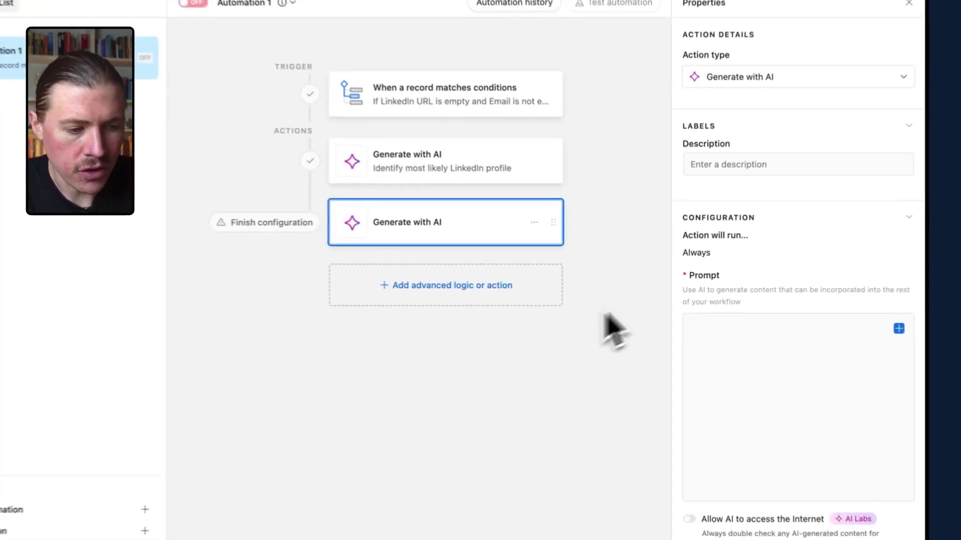
left_click(726, 164)
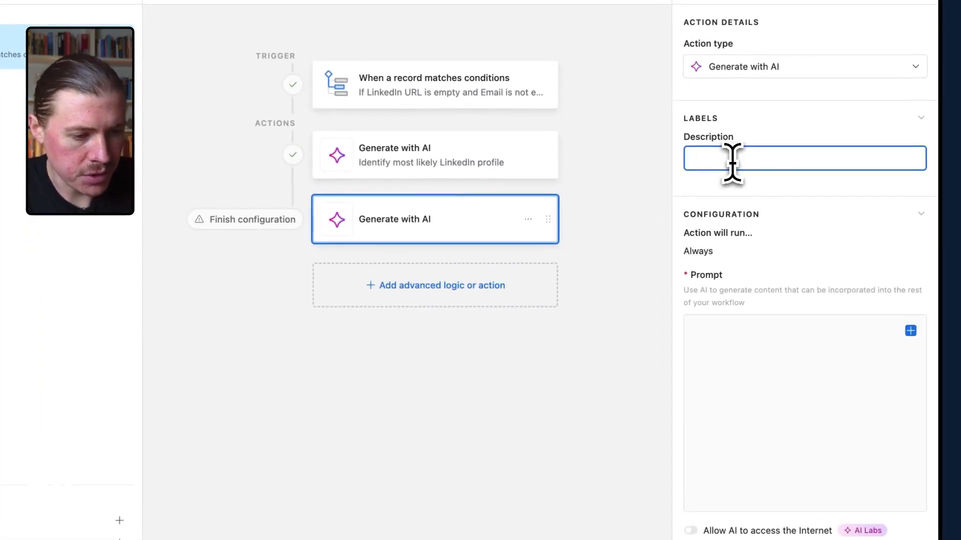
type("Return clearly formatted response")
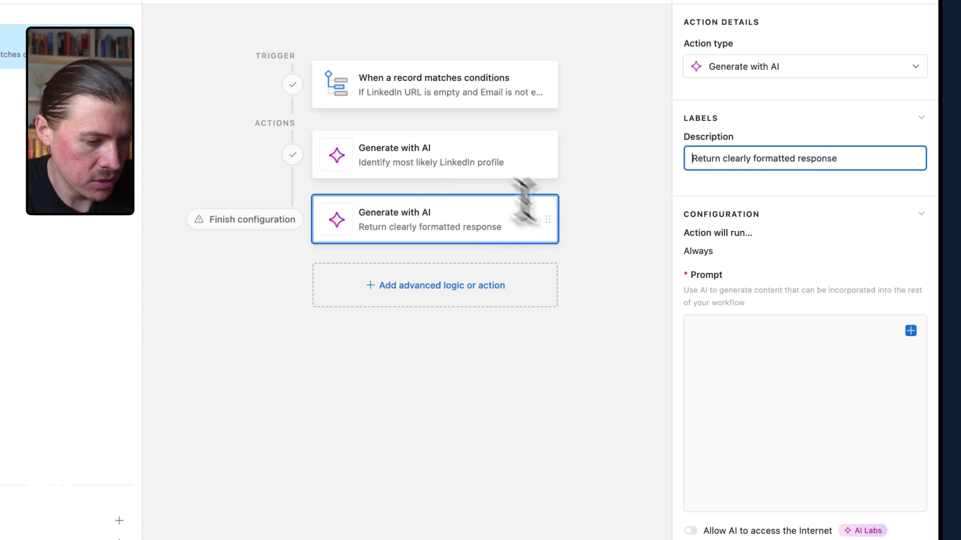
left_click(753, 354)
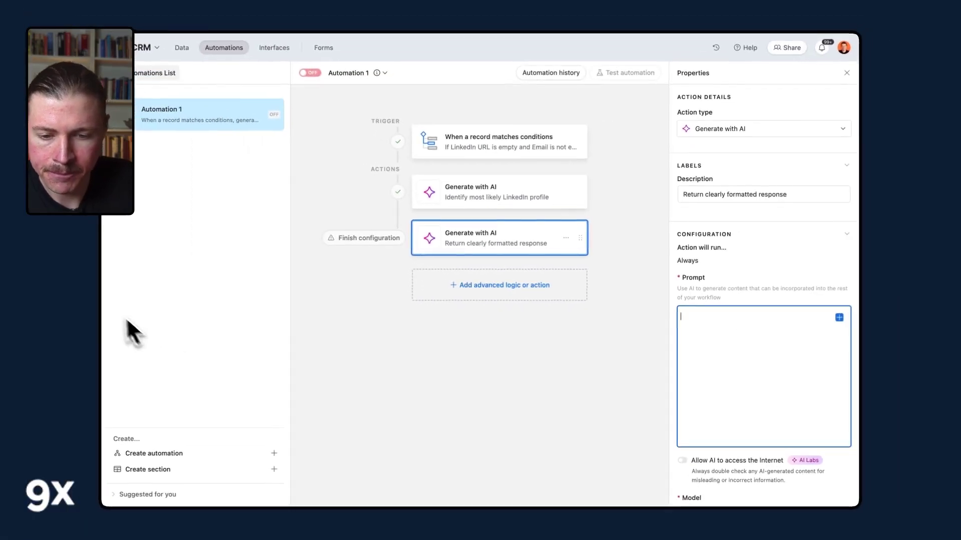
Step: Copy the Step 5 URL-extraction prompt from the 9x tutorial guide
key("ctrl+Tab")
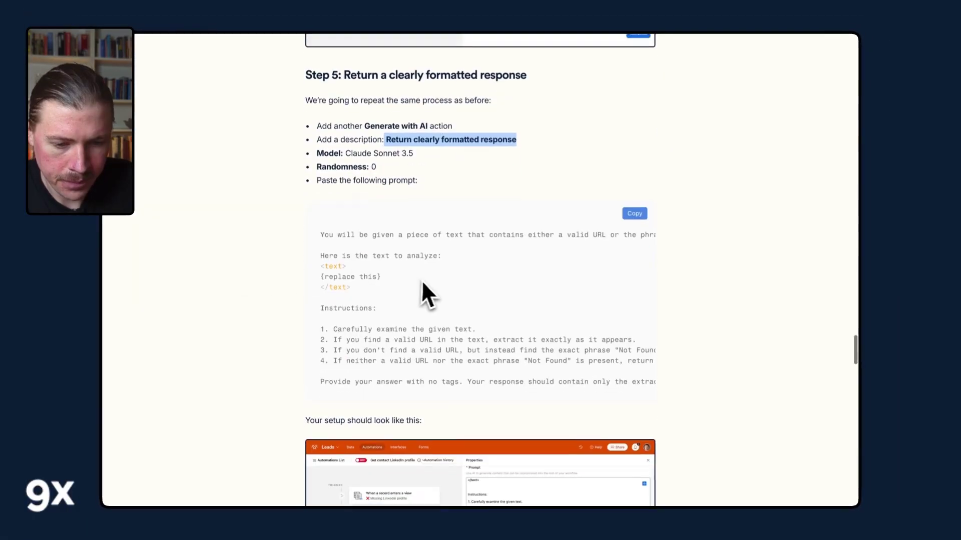
scroll(421, 283, "down", 1)
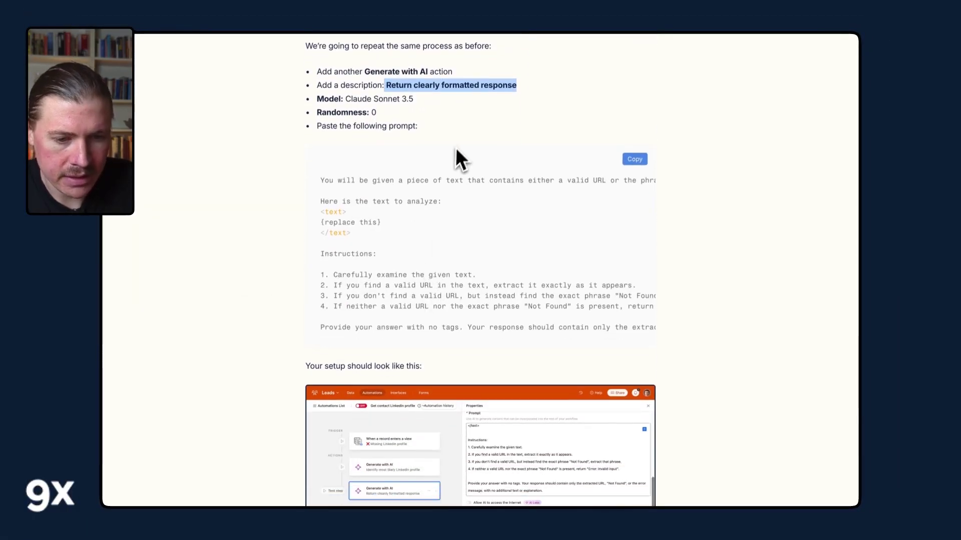
left_click(457, 143)
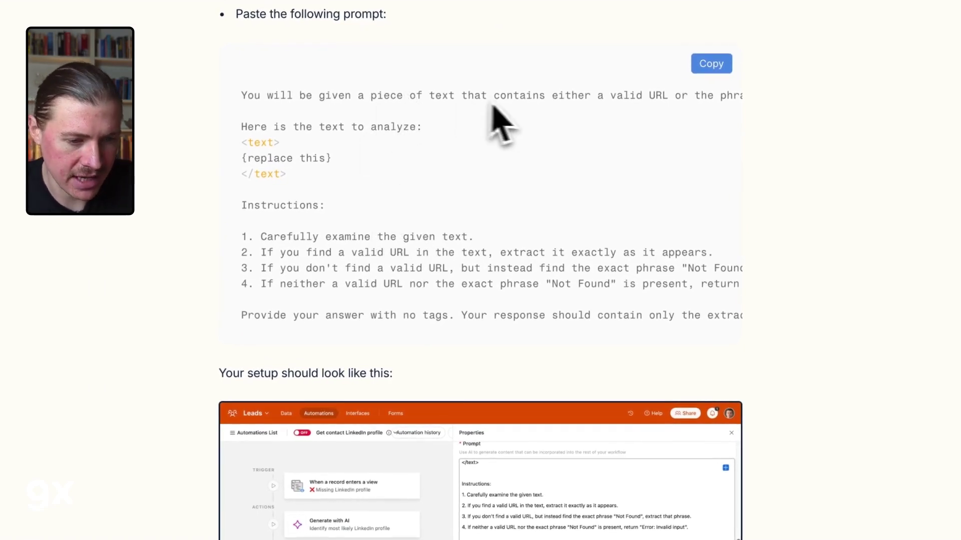
scroll(518, 120, "right", 3)
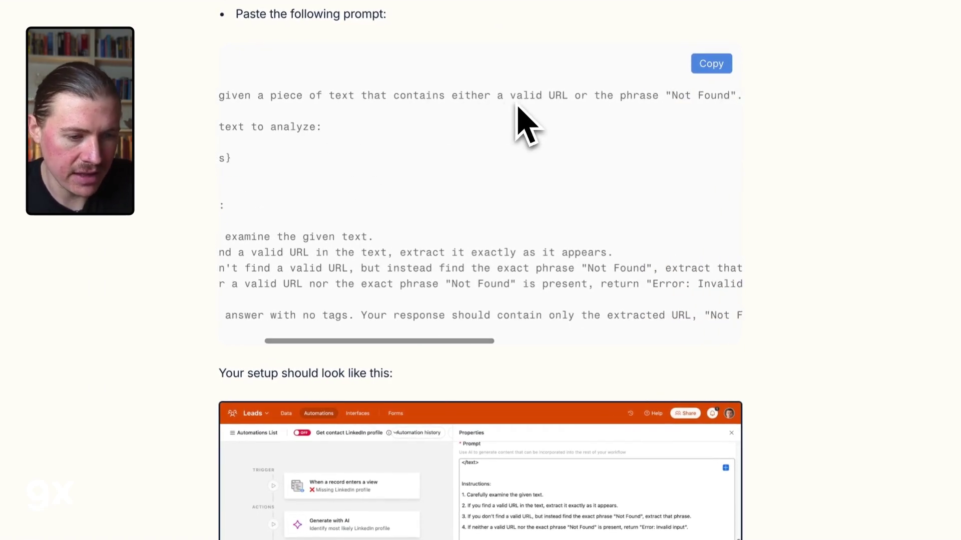
scroll(518, 120, "right", 2)
scroll(634, 115, "right", 2)
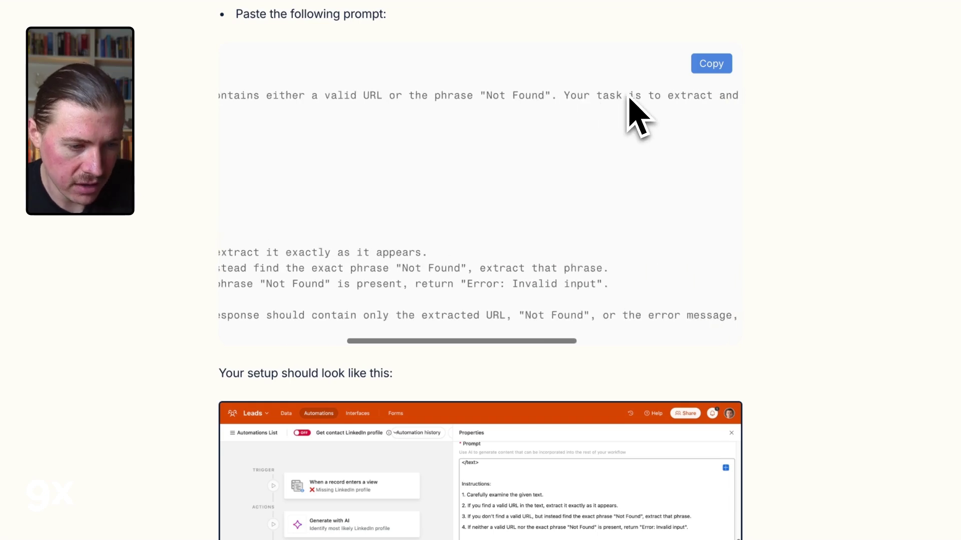
scroll(634, 115, "left", 5)
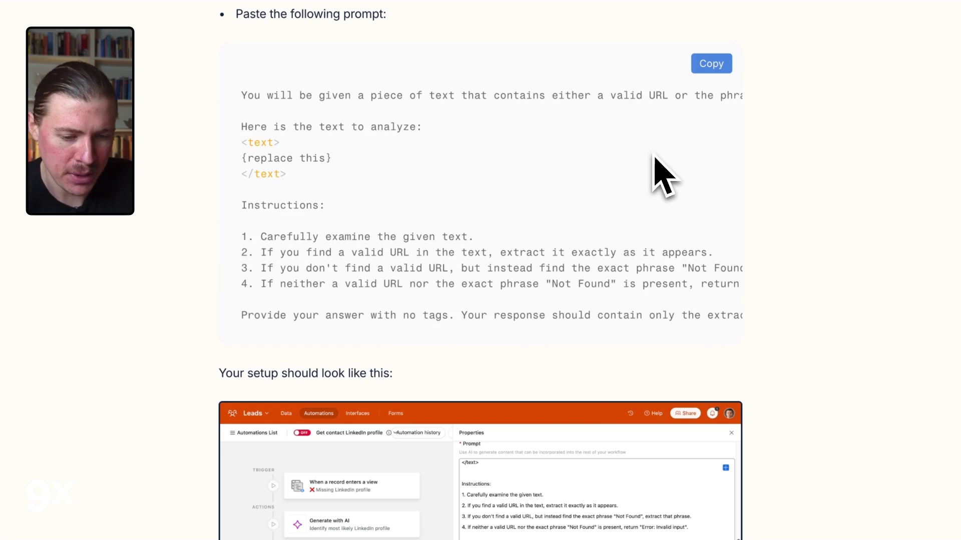
left_click(710, 64)
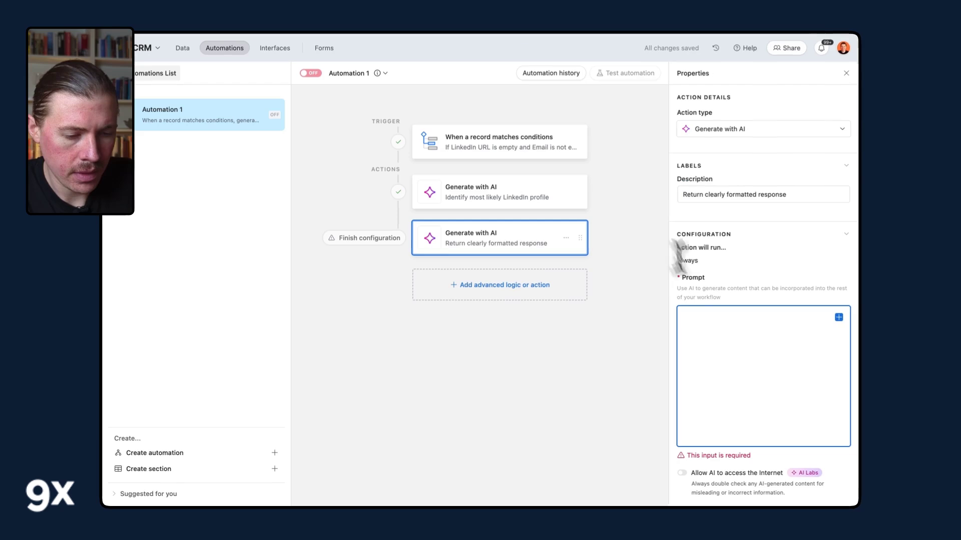
Step: Paste the URL-extraction prompt and delete its {replace this} placeholder
key("super+v")
scroll(712, 320, "up", 10)
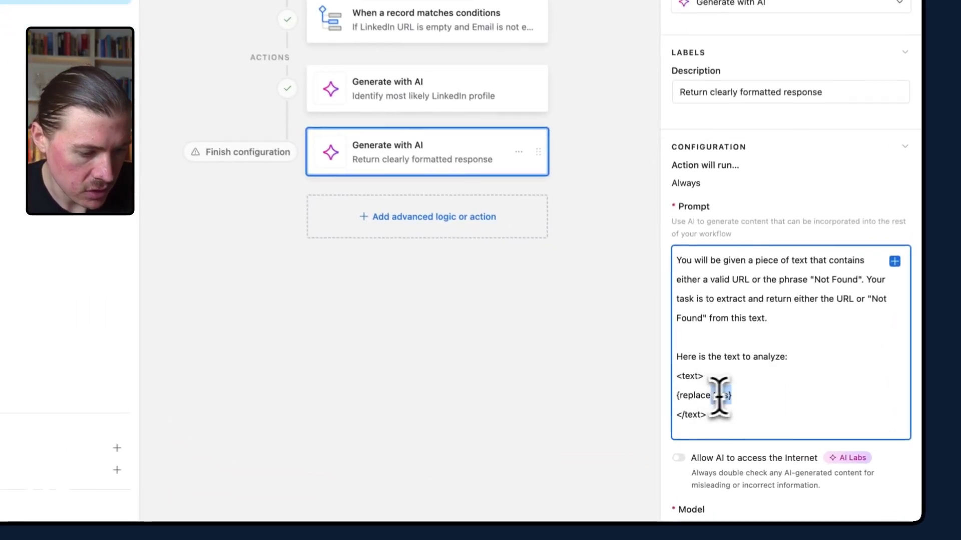
left_click_drag(721, 415, 672, 417)
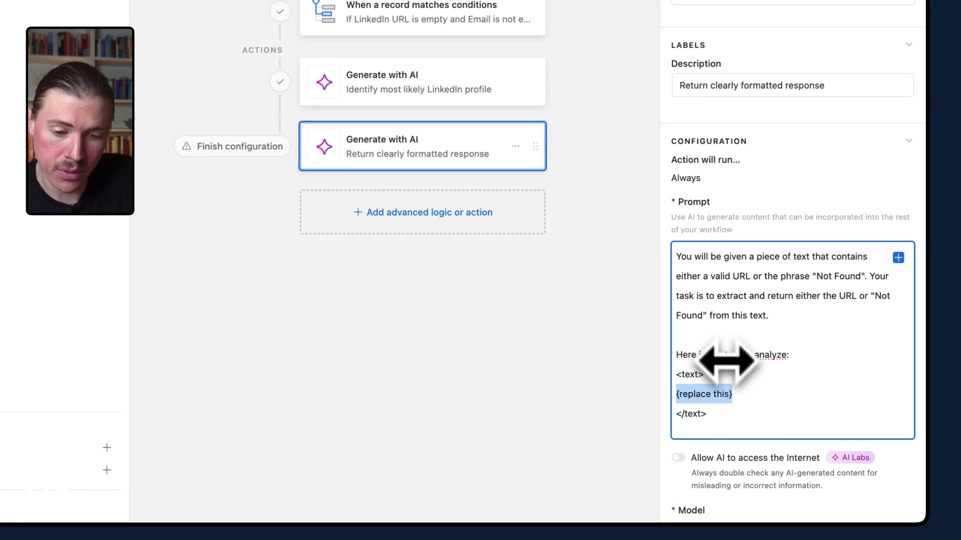
key("BackSpace")
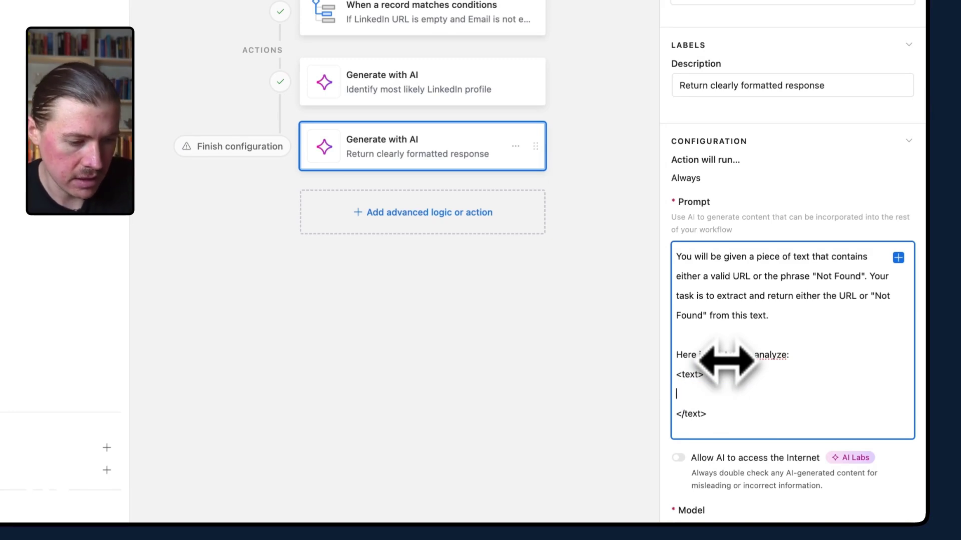
Step: Insert the first Generate with AI step's Response between the prompt's text tags
left_click(902, 261)
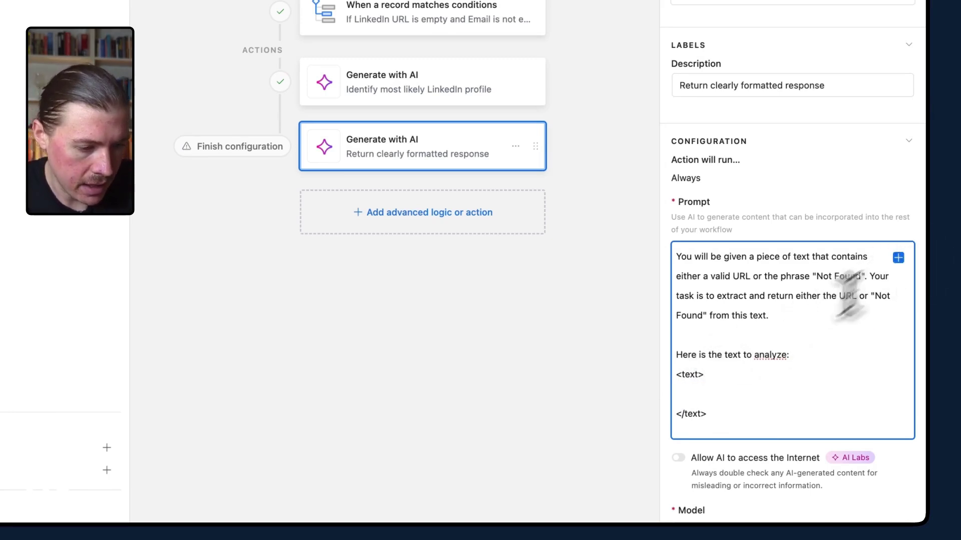
left_click(698, 394)
left_click(898, 259)
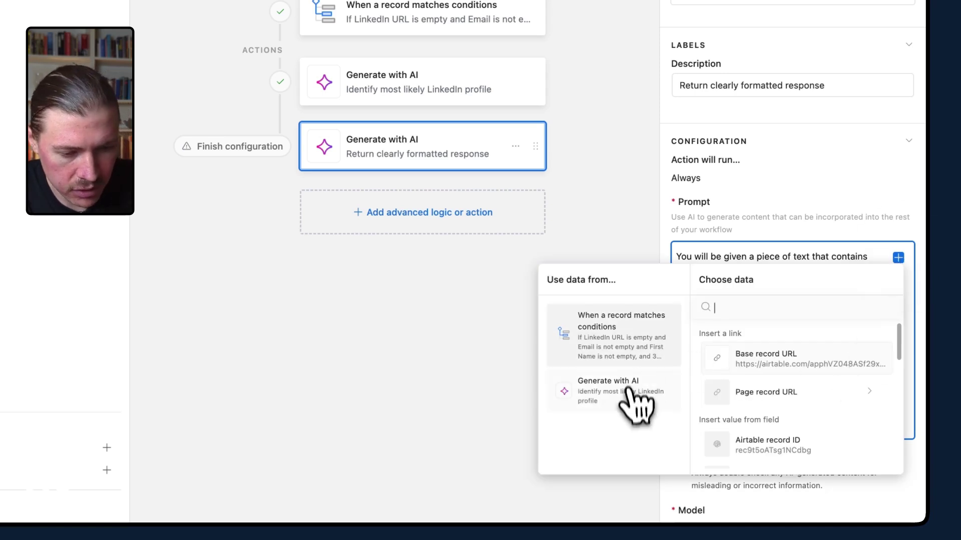
left_click(609, 386)
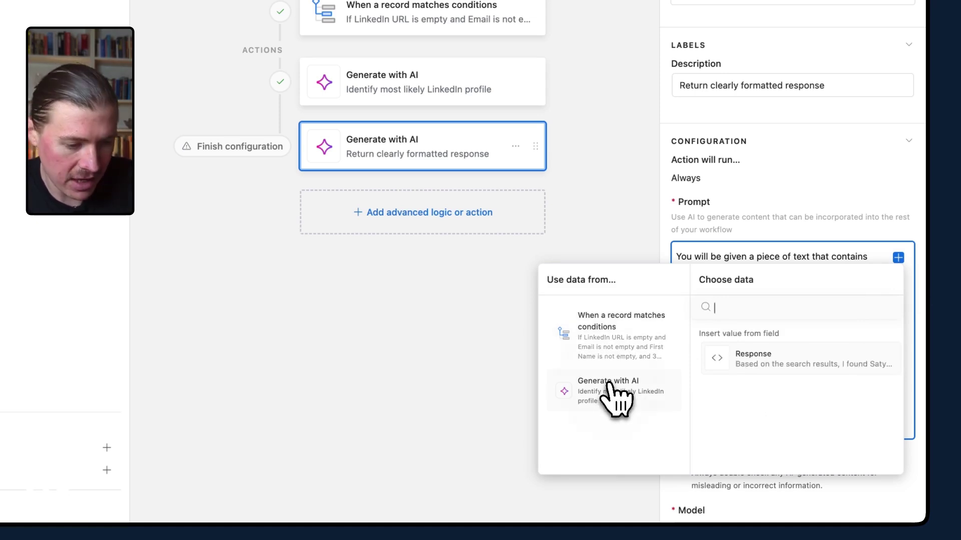
left_click(760, 369)
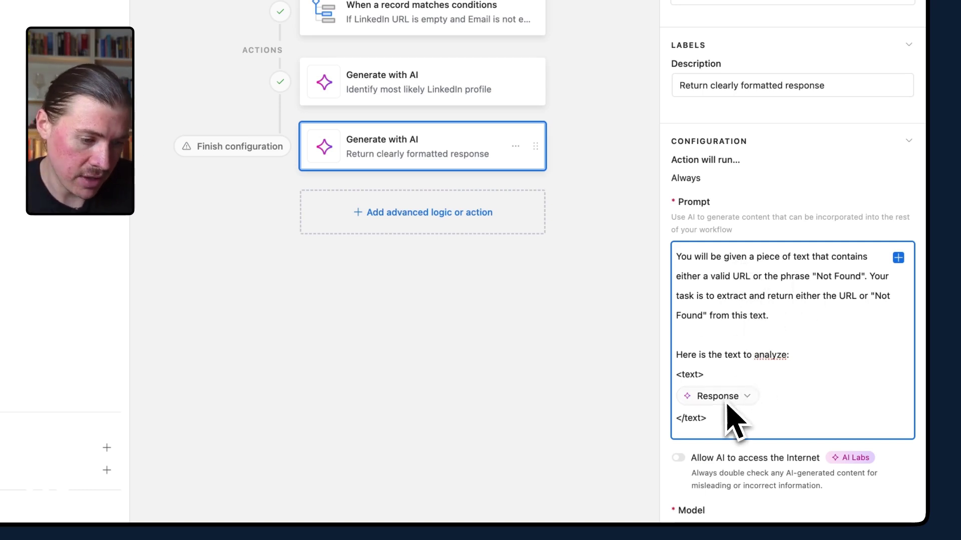
mouse_move(719, 397)
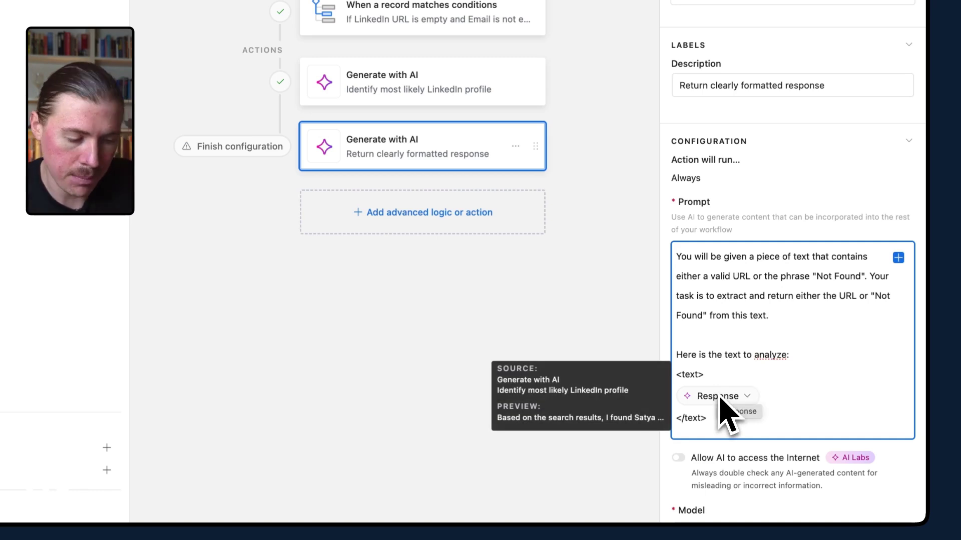
scroll(723, 422, "down", 3)
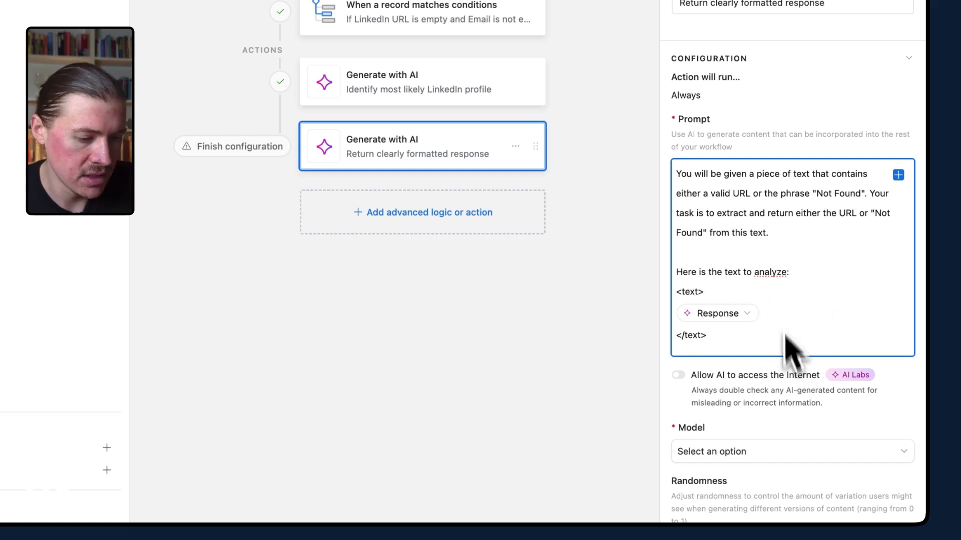
scroll(781, 300, "down", 5)
Step: Set the second AI step's model to Claude v3.5 Sonnet
left_click(756, 452)
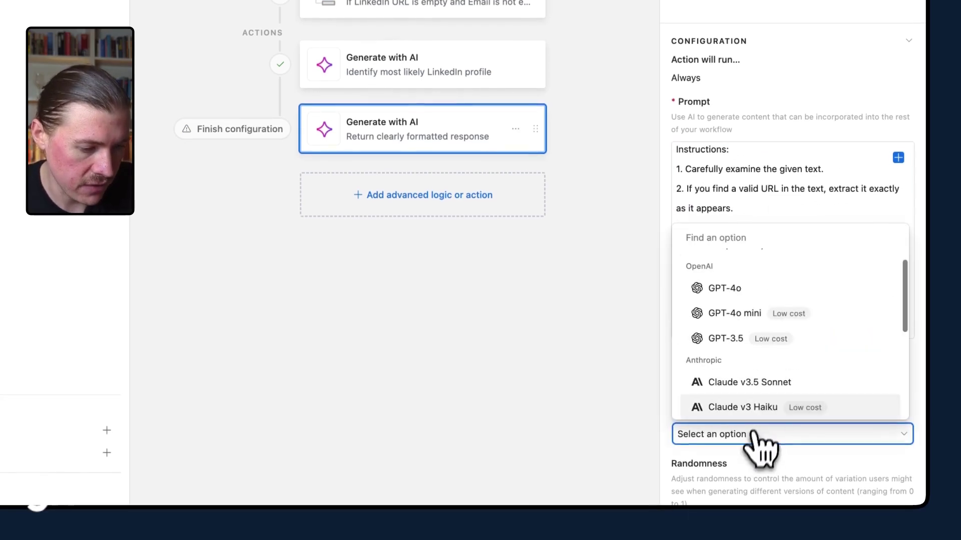
left_click(759, 383)
scroll(755, 440, "down", 3)
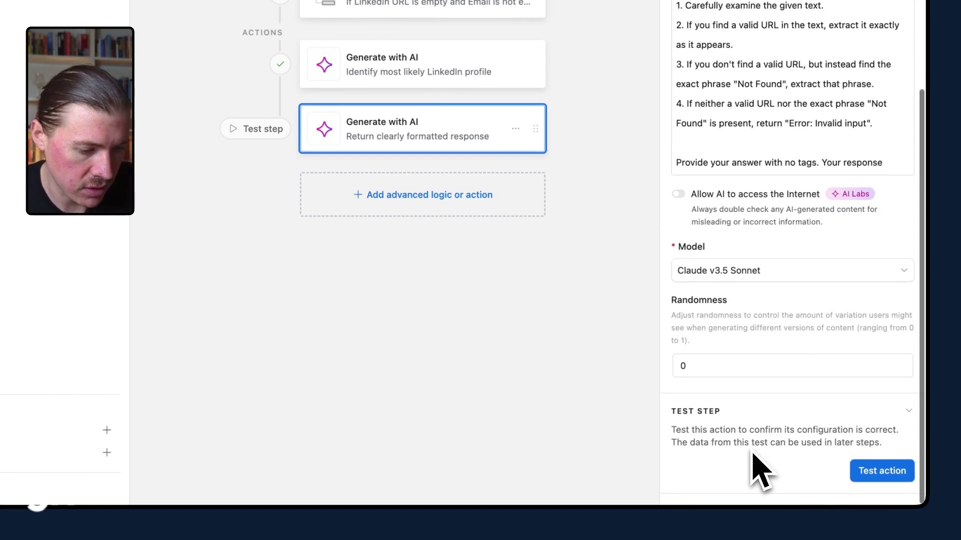
Step: Test the formatting step and expand its Response showing the clean LinkedIn URL
left_click(879, 473)
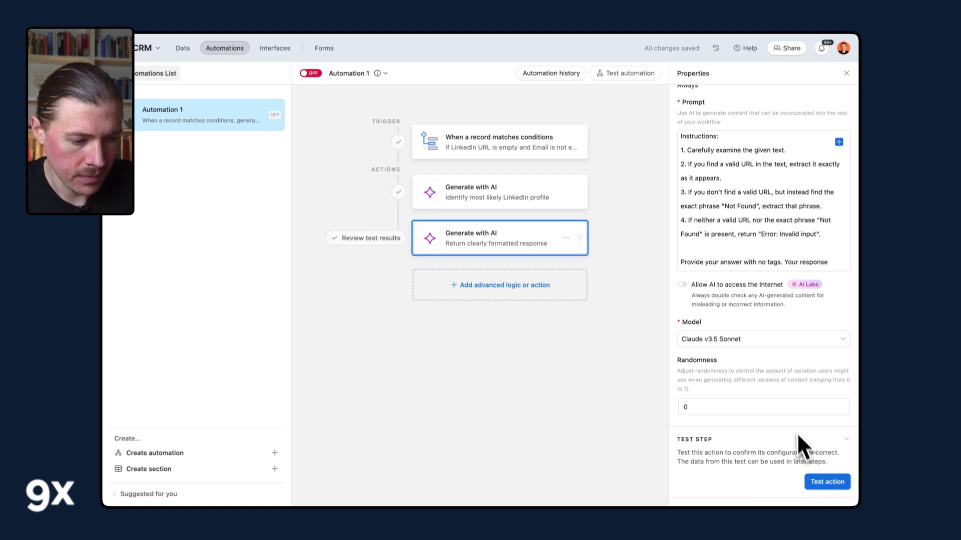
scroll(793, 431, "down", 4)
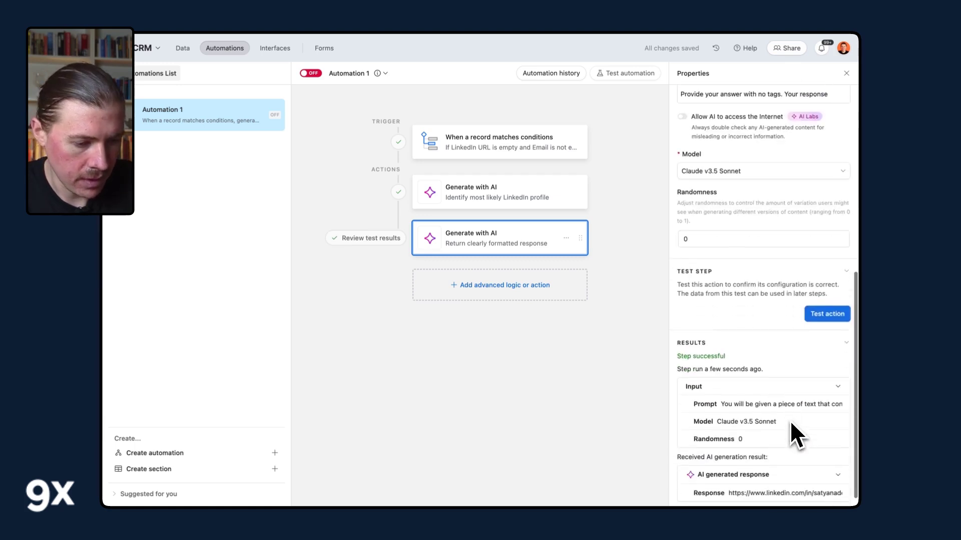
left_click(814, 484)
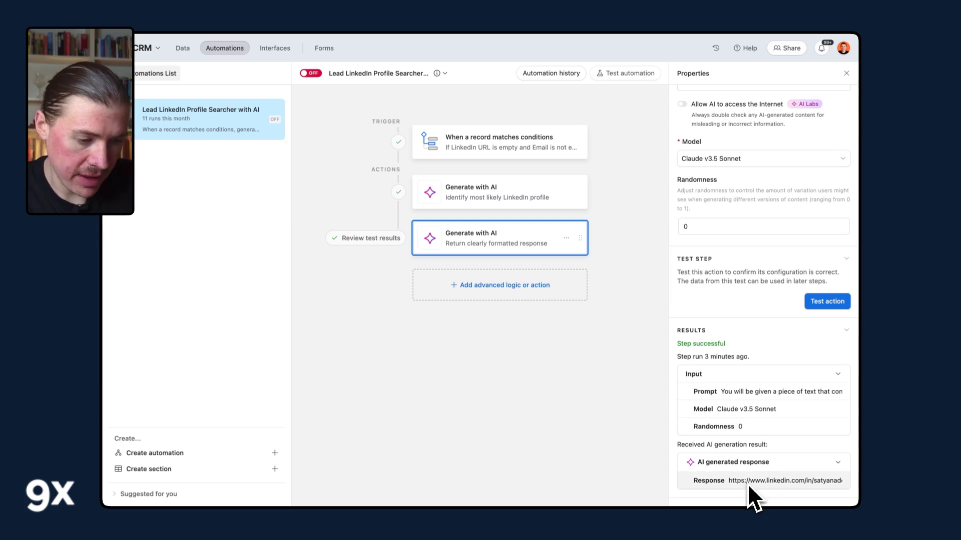
Step: Add an Update record step on the Contacts table using the trigger's Airtable record ID
left_click(515, 290)
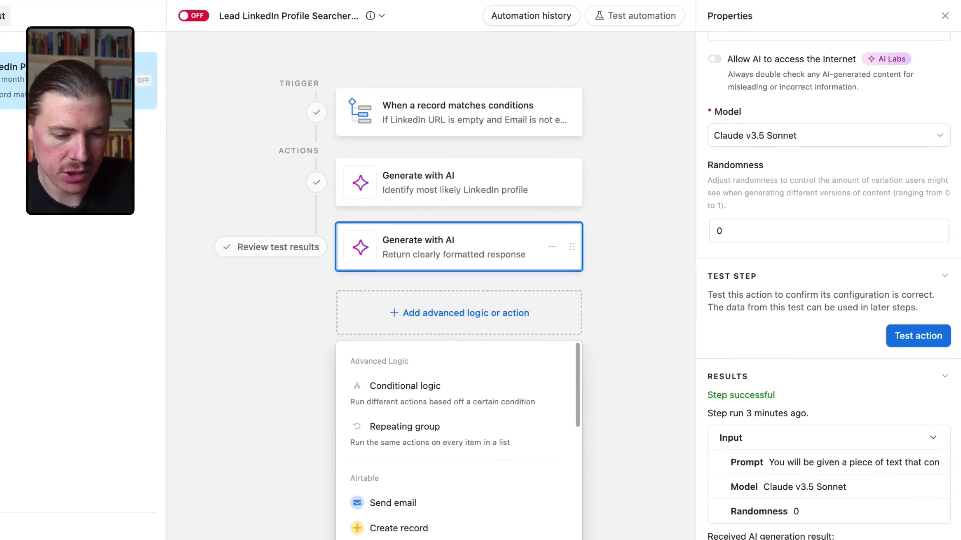
left_click(400, 537)
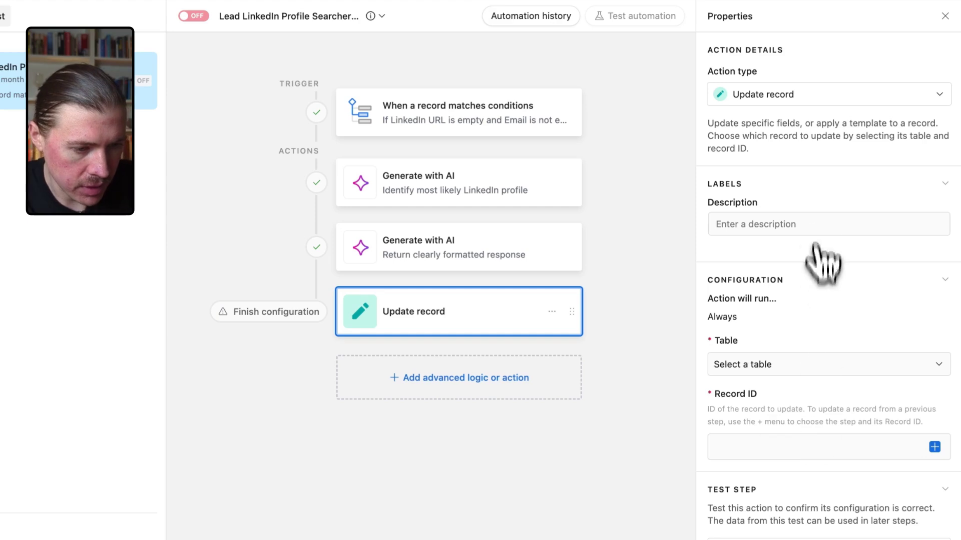
left_click(742, 224)
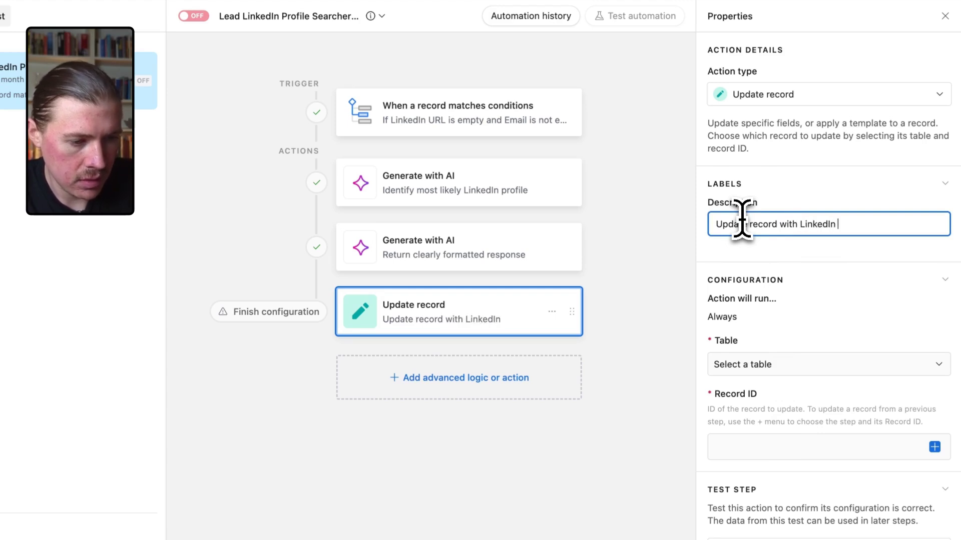
left_click(795, 371)
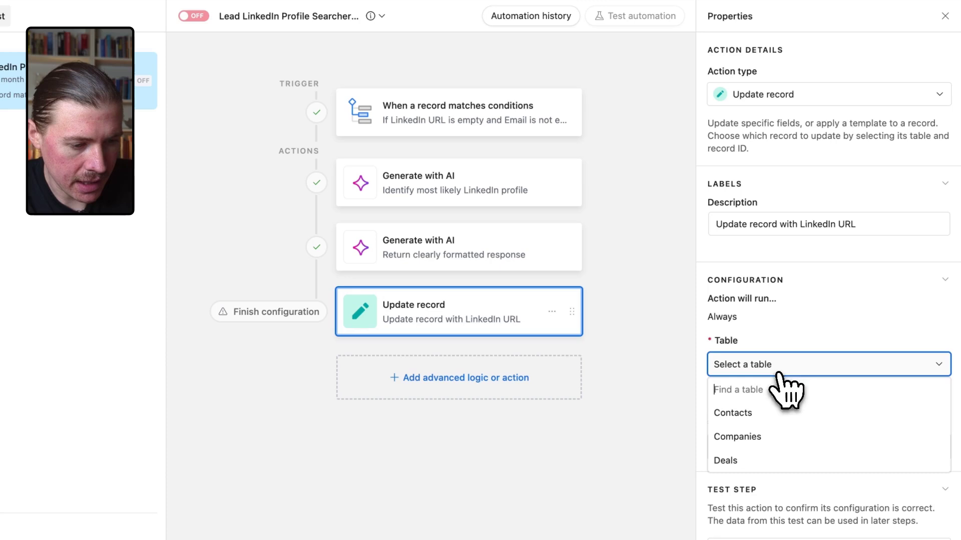
left_click(750, 416)
scroll(801, 463, "down", 1)
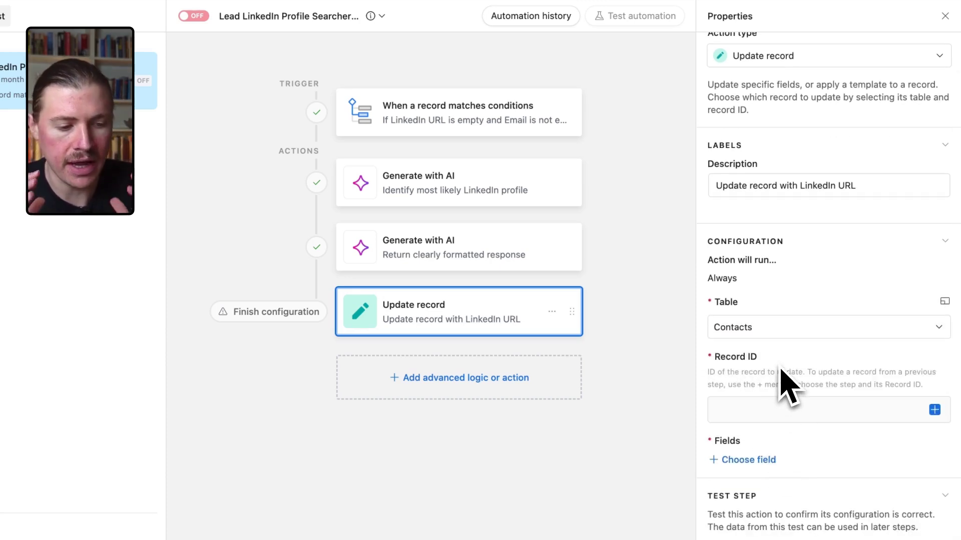
left_click(934, 410)
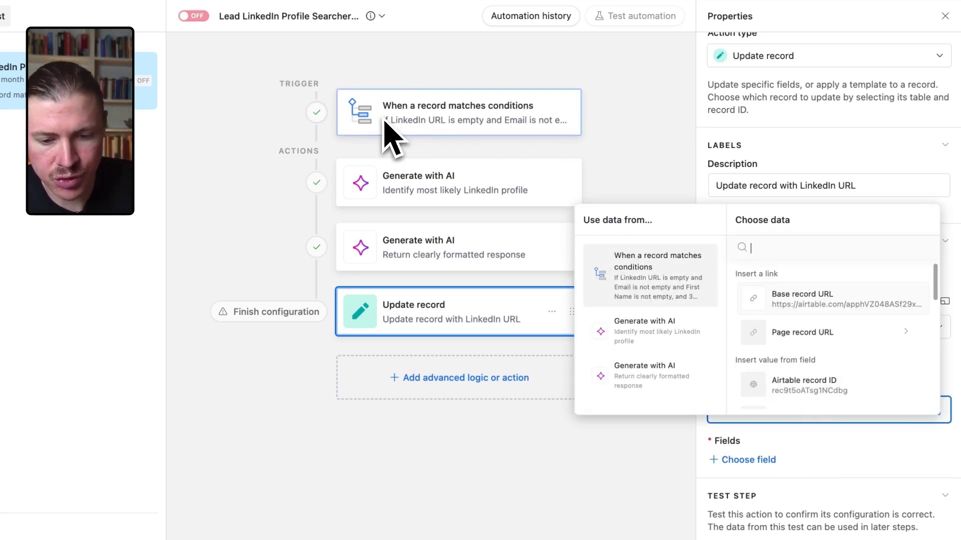
left_click(815, 387)
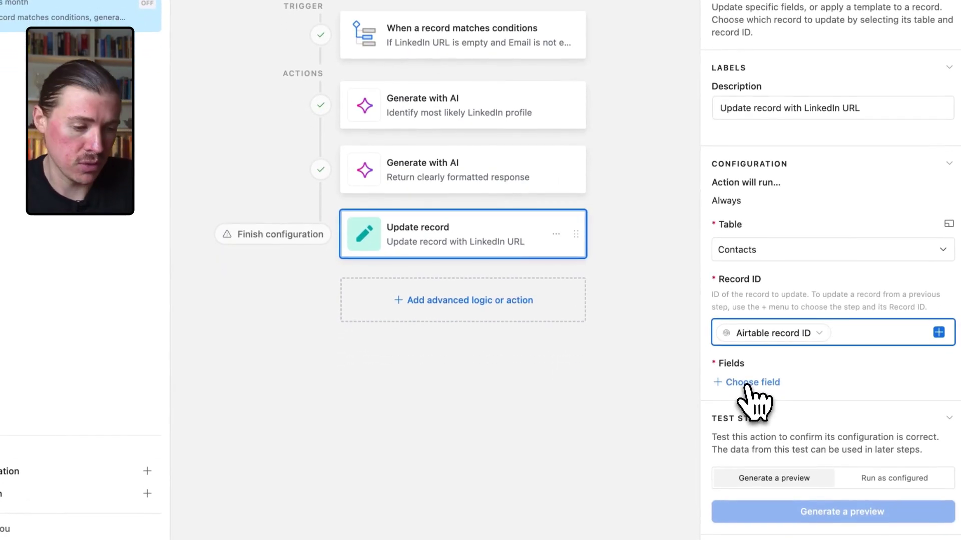
Step: Map the LinkedIn URL field to the second AI step's Response
left_click(751, 382)
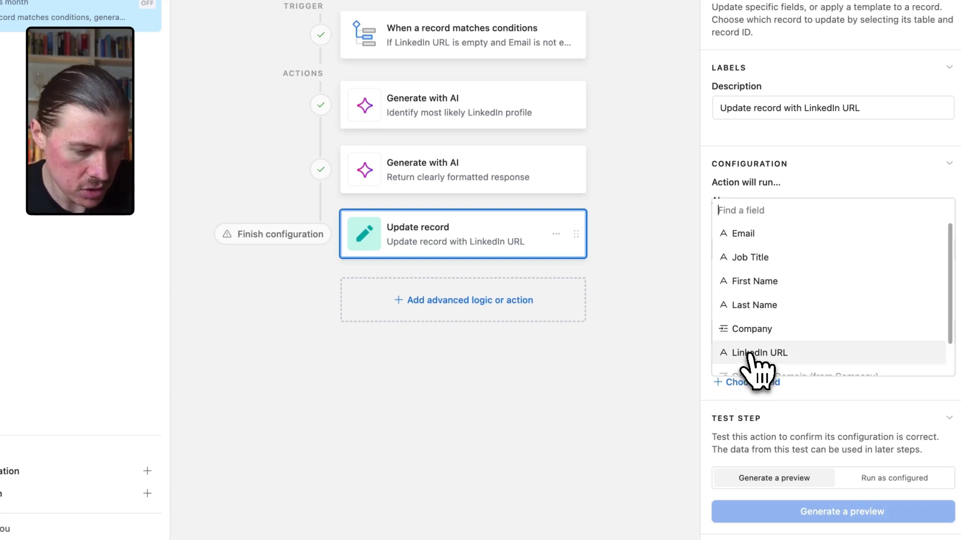
left_click(753, 354)
scroll(755, 371, "down", 2)
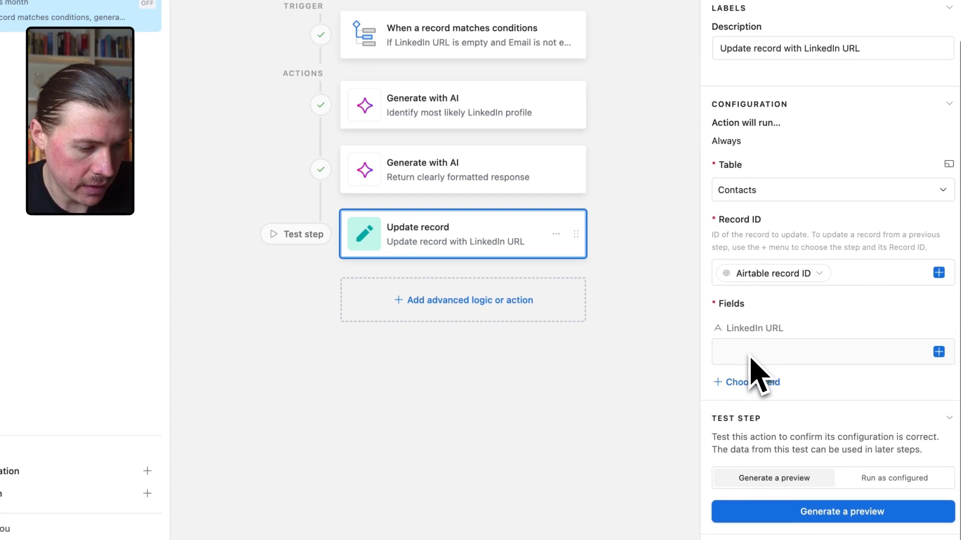
left_click(940, 354)
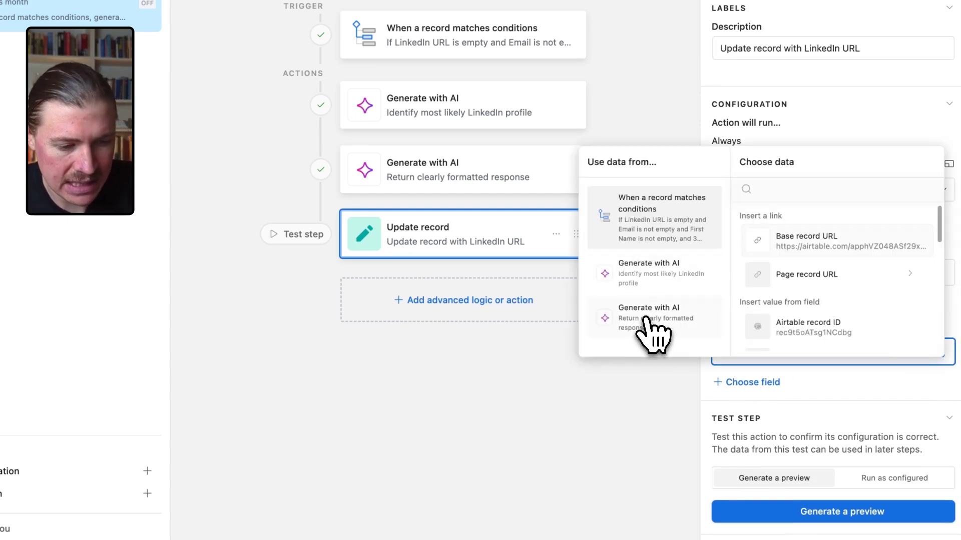
left_click(634, 331)
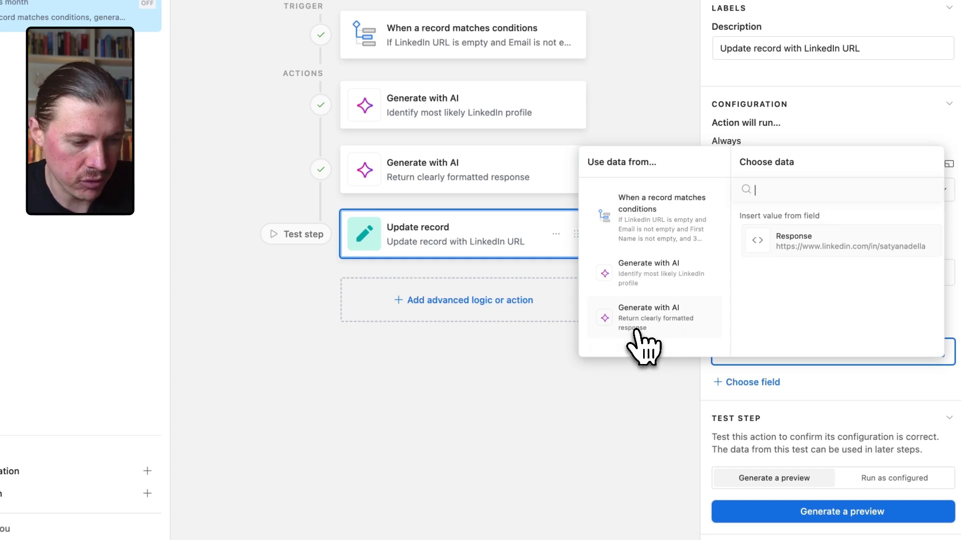
left_click(795, 248)
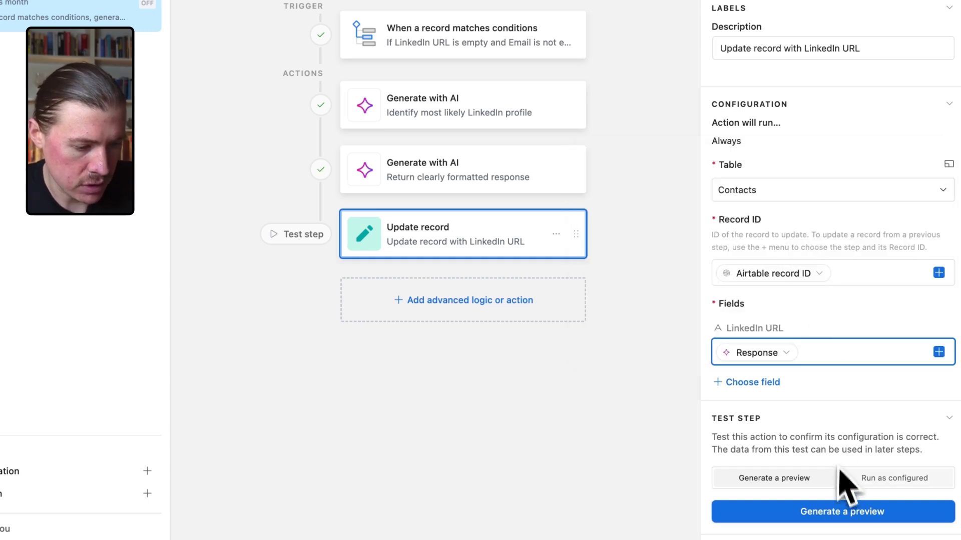
Step: Preview the Update record test, switch the automation ON, and return to the Contacts grid
left_click(857, 512)
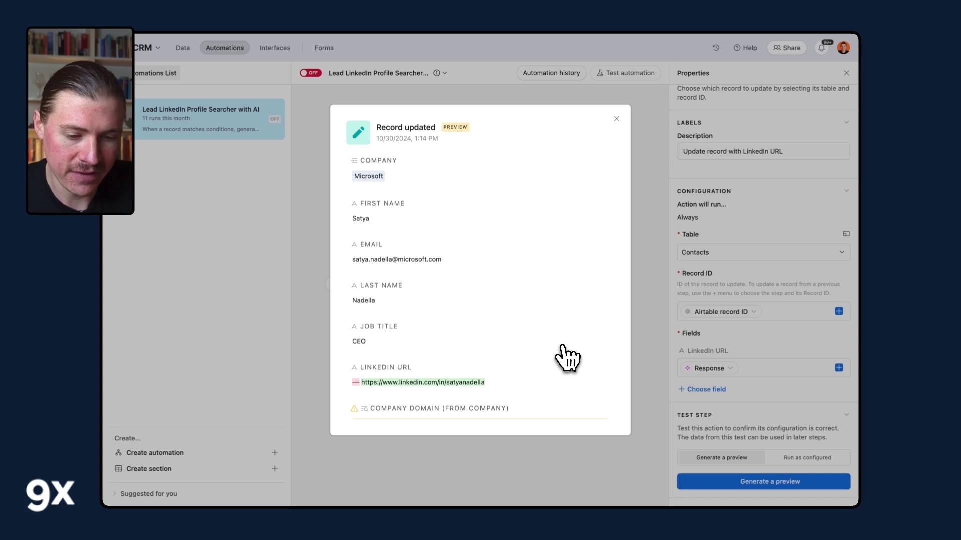
left_click(616, 119)
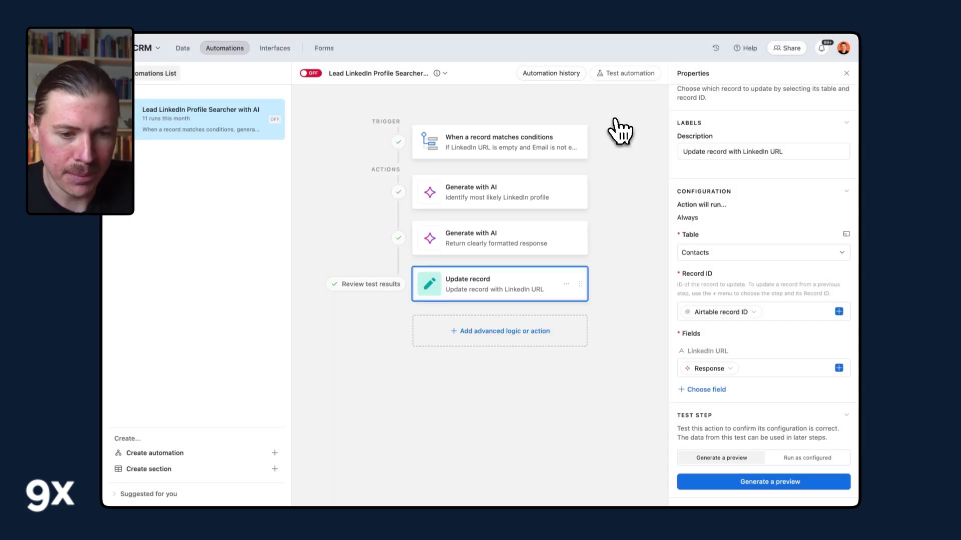
left_click(310, 74)
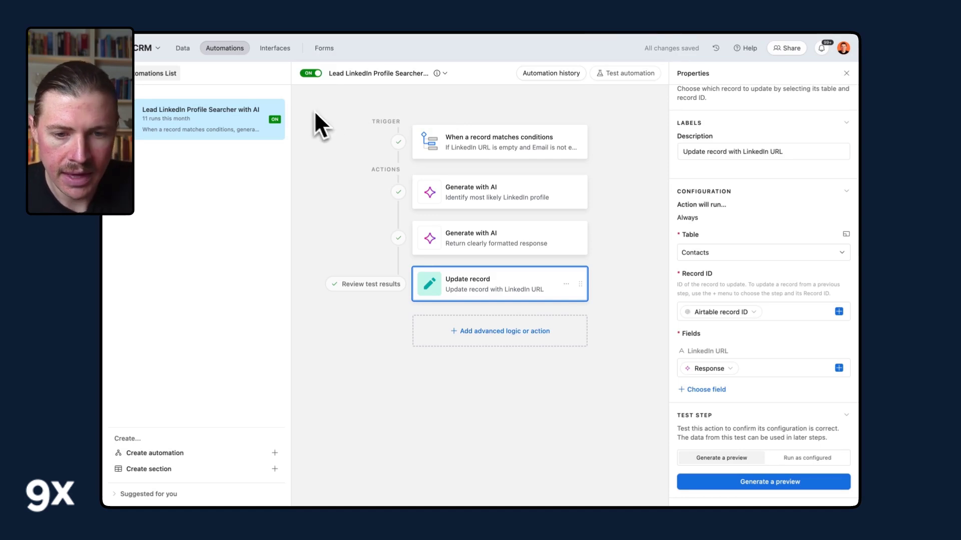
left_click(492, 149)
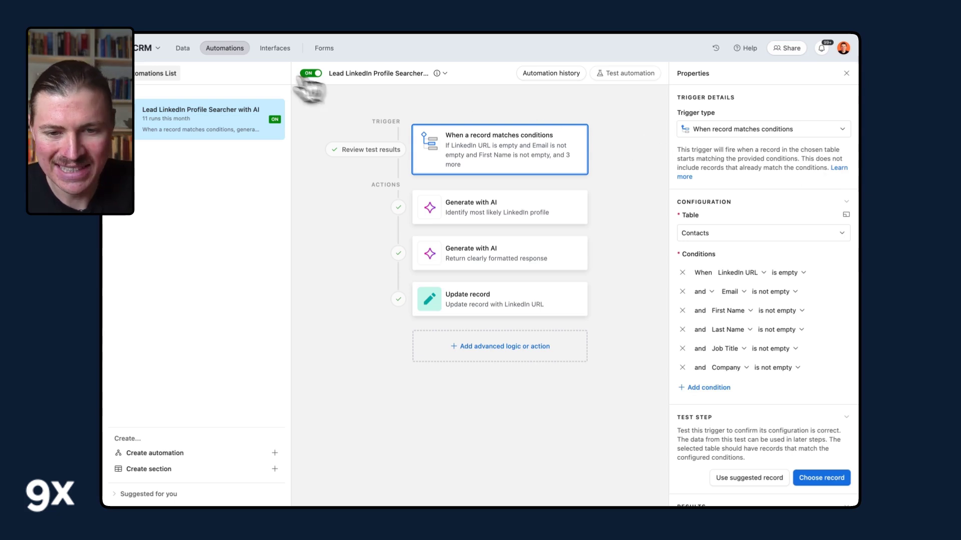
left_click(183, 49)
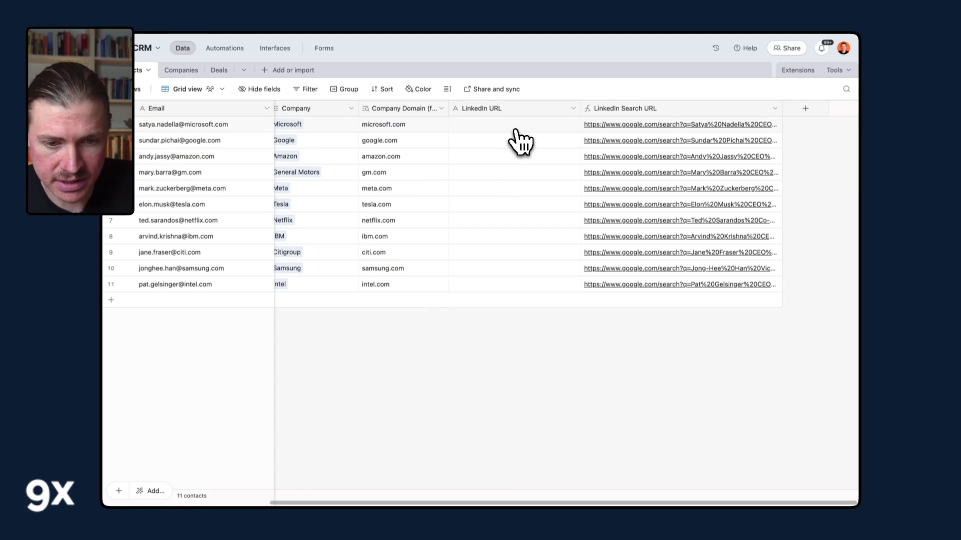
Step: Enter 1 in the first LinkedIn URL cell and fill it down all 11 rows
scroll(518, 141, "left", 5)
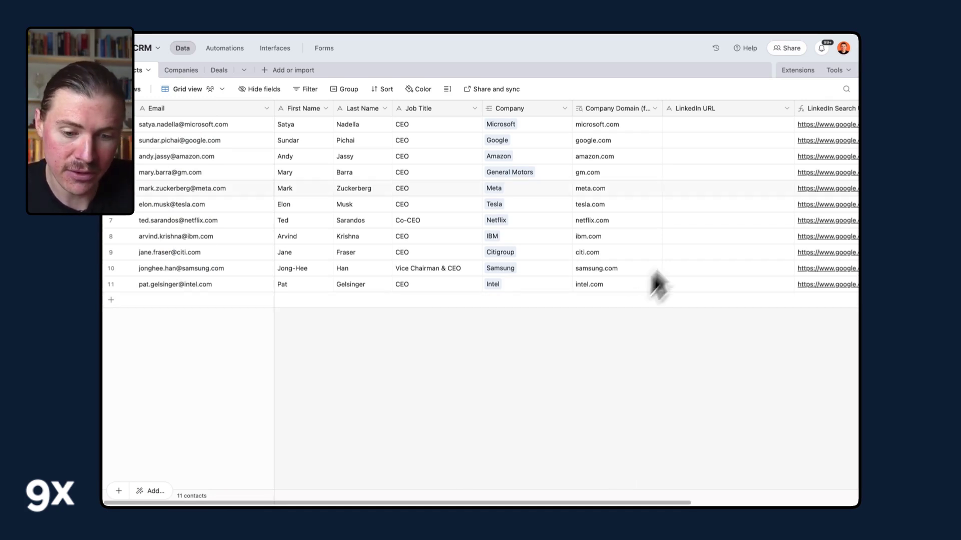
type("1")
key("Return")
left_click(681, 124)
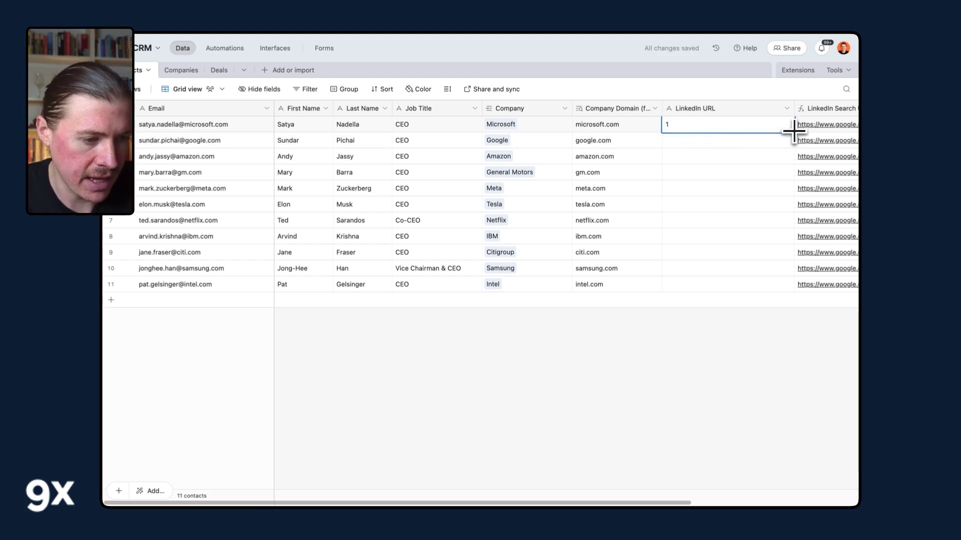
left_click_drag(794, 131, 794, 286)
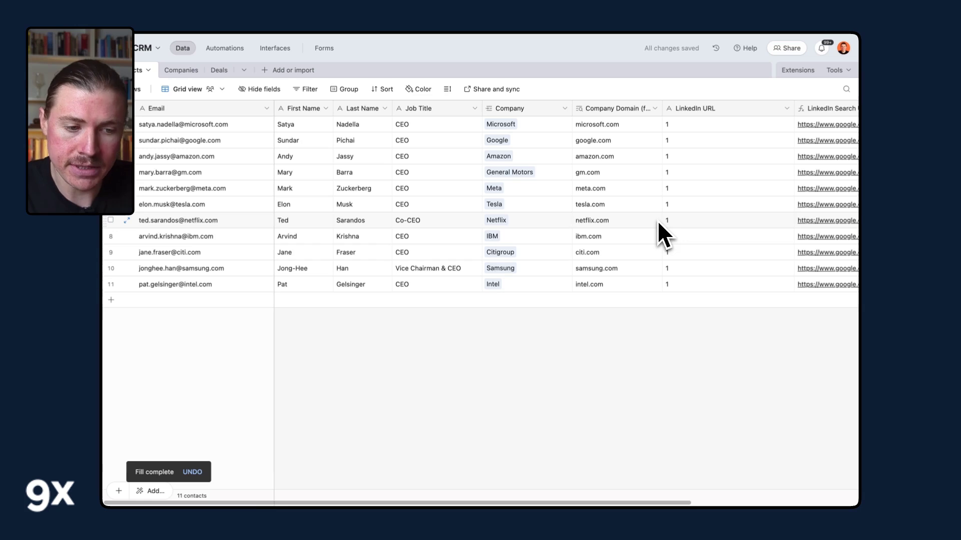
Step: Select and clear all 11 LinkedIn URL cells, confirming the Clear prompt
left_click(681, 130)
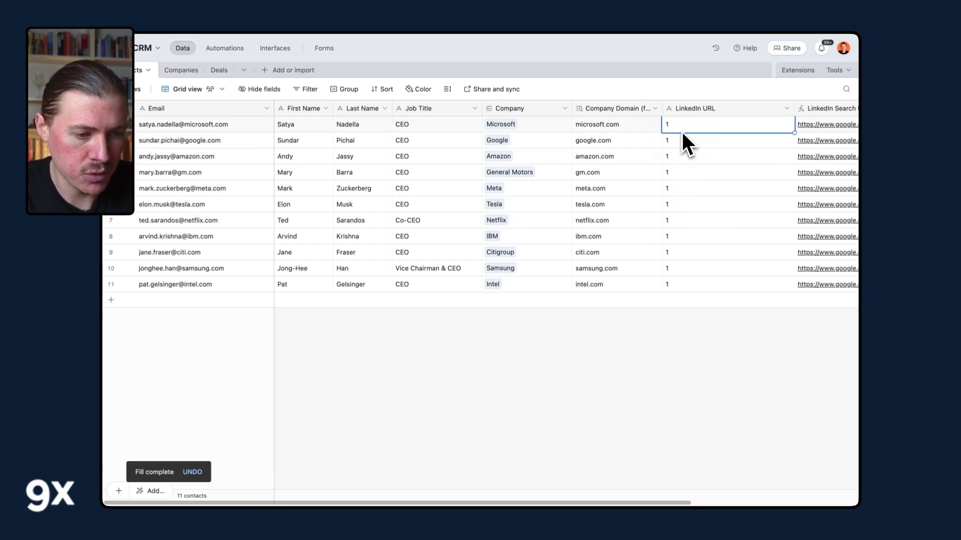
left_click(670, 286, "shift")
key("Delete")
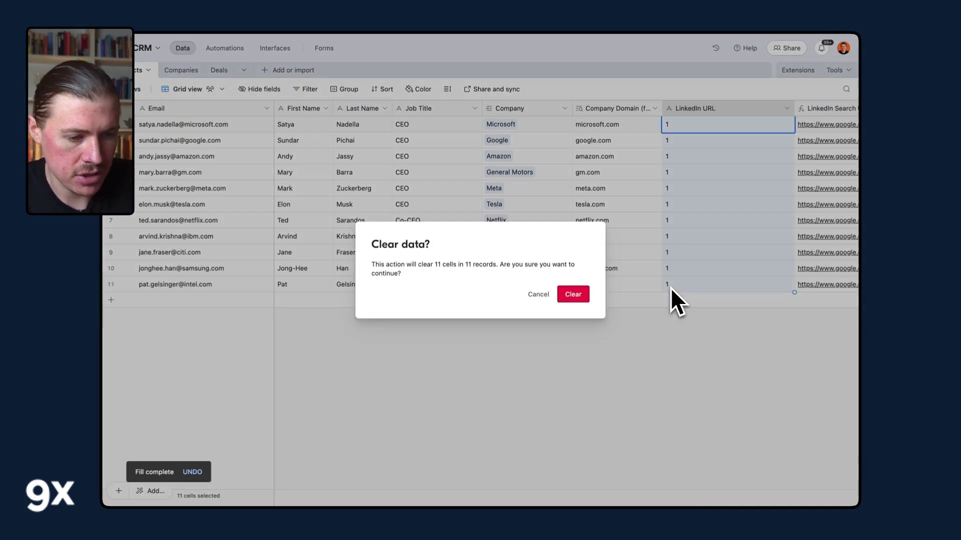
left_click(571, 296)
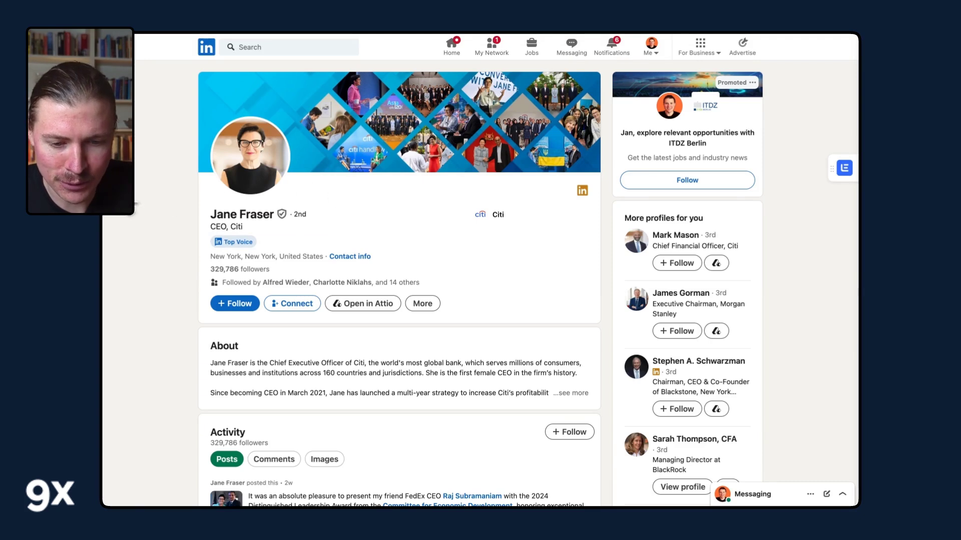
Step: Return to the CRM: Contacts table after checking the generated LinkedIn profiles
mouse_move(118, 225)
left_click(143, 287)
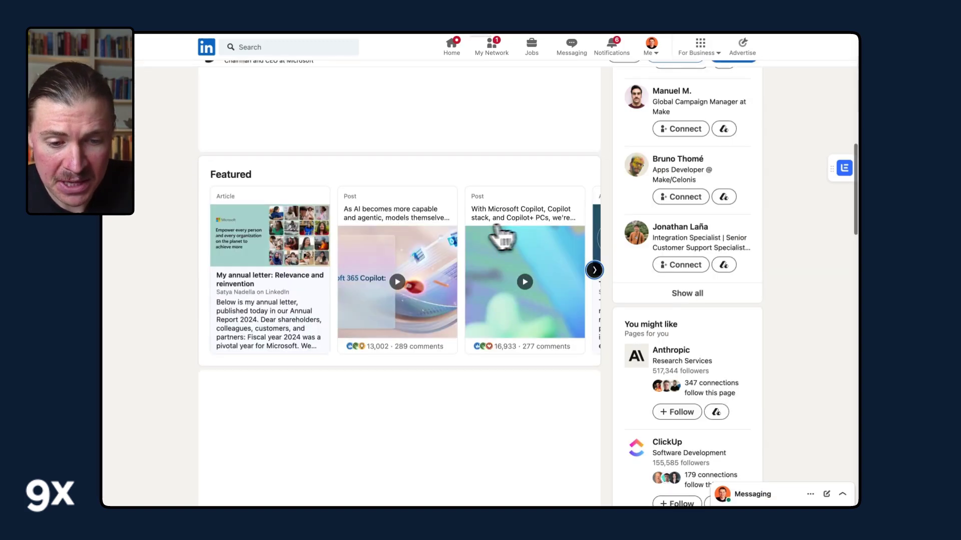
scroll(498, 230, "up", 10)
mouse_move(107, 227)
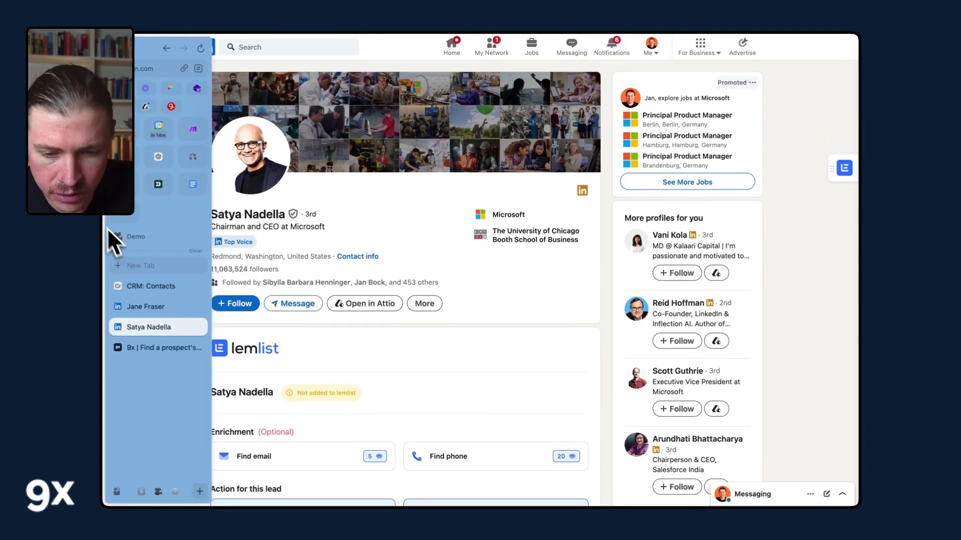
left_click(138, 287)
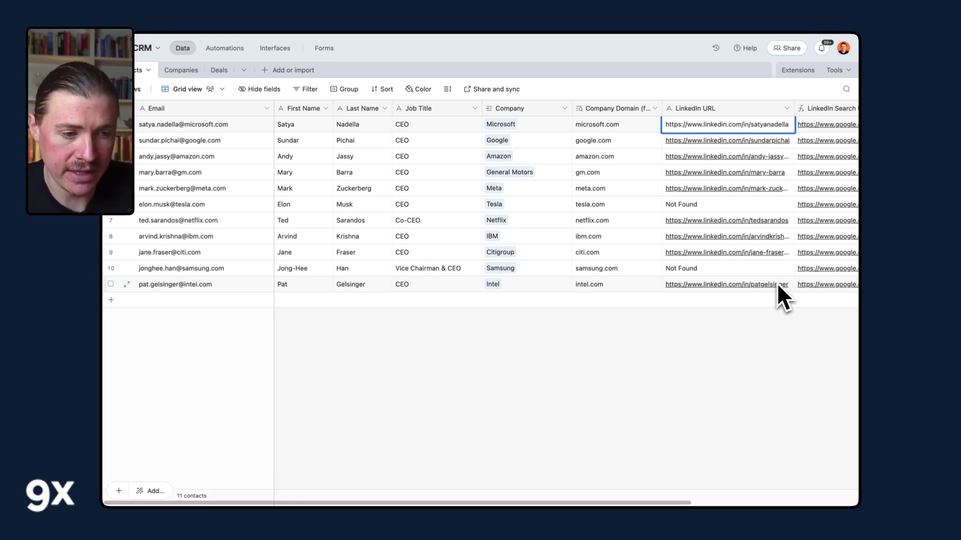
key("Escape")
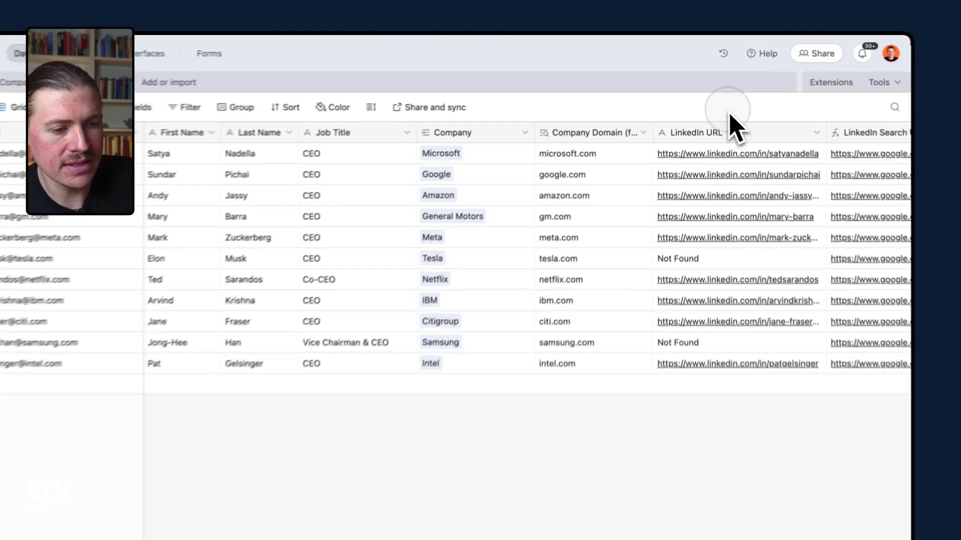